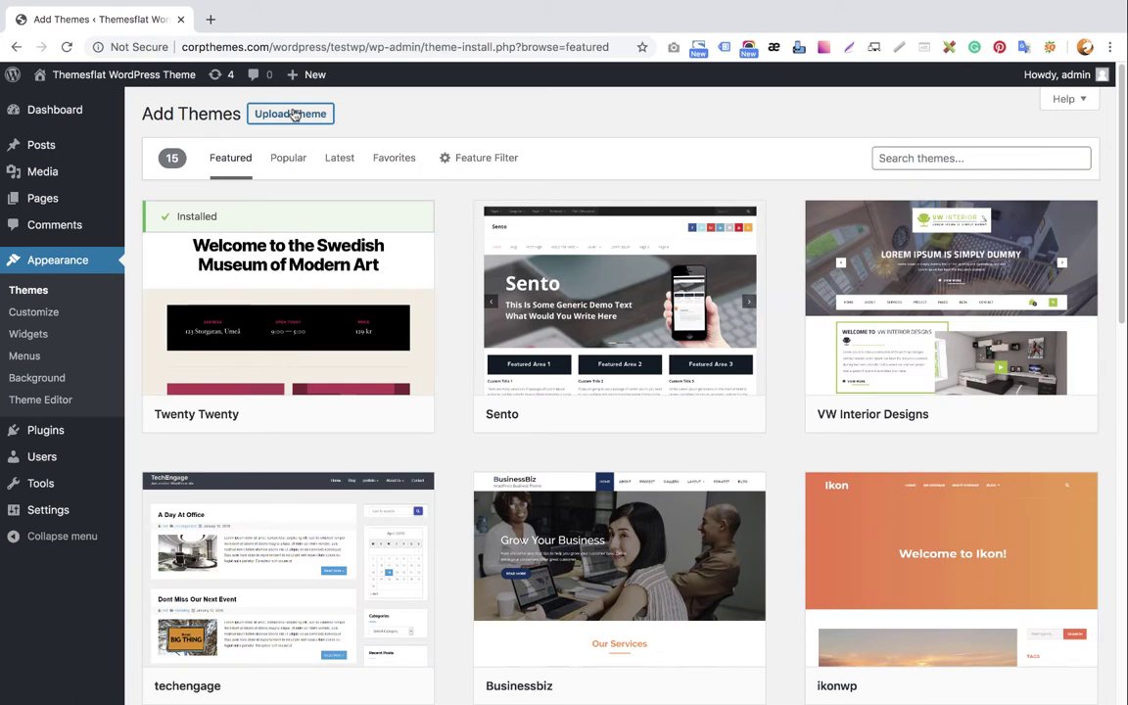
Upload the theme package xian.zip, install it and activate the theme
left_click(296, 116)
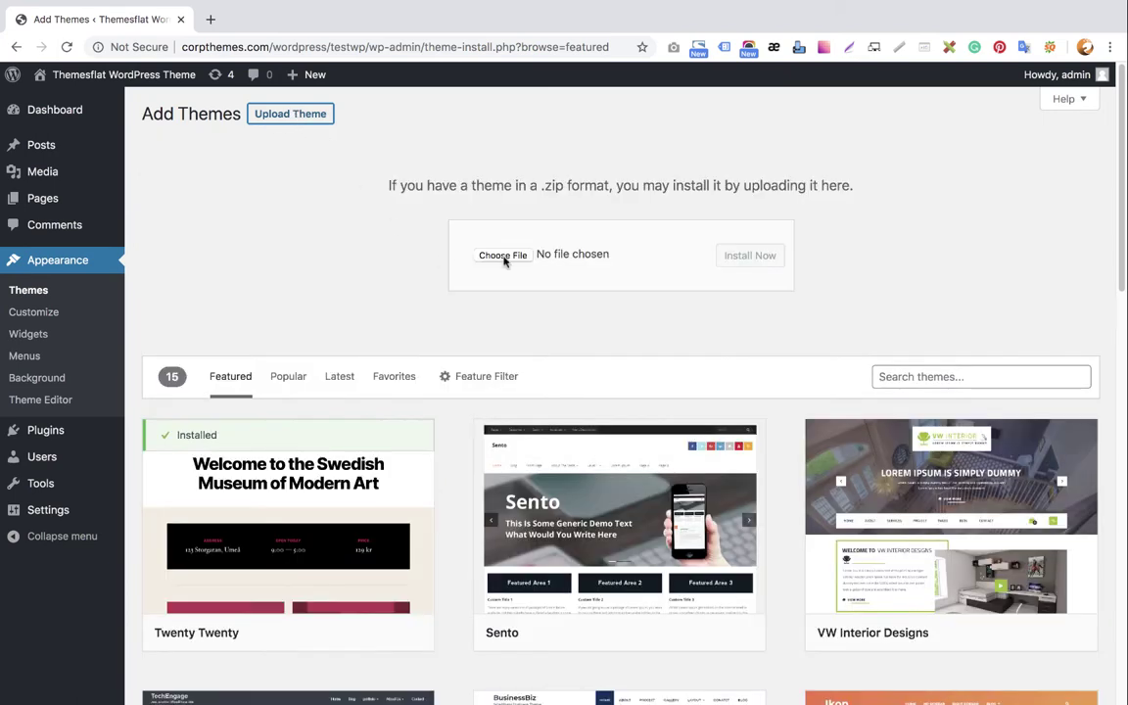
left_click(503, 256)
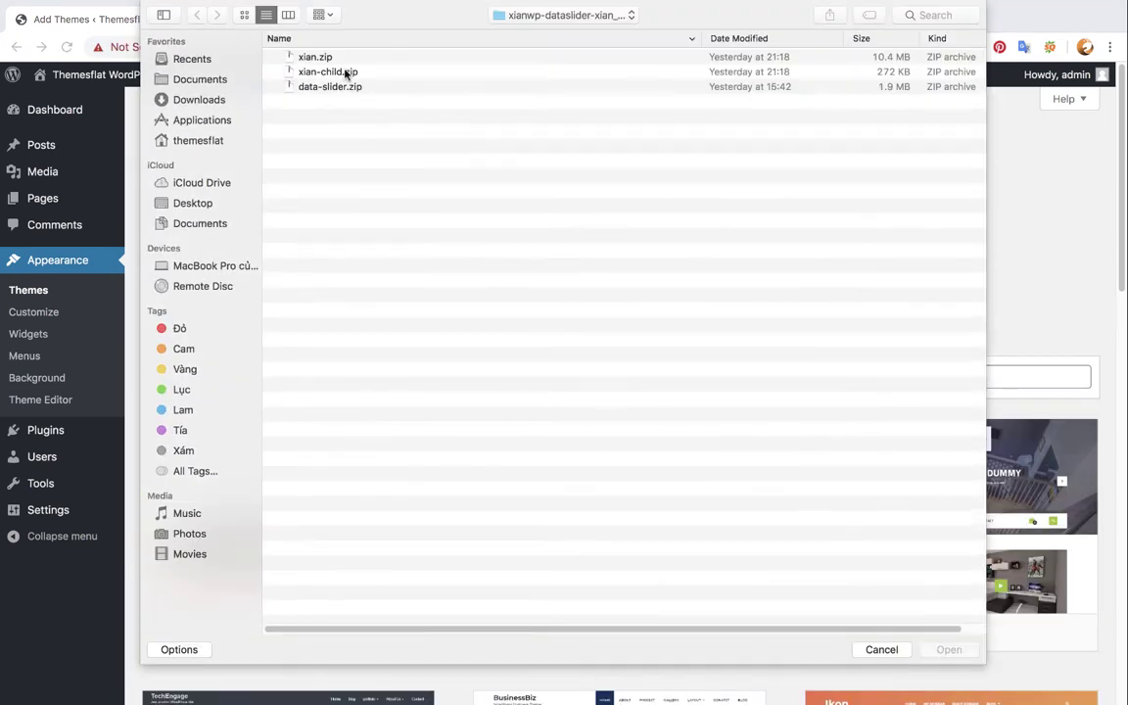
double_click(330, 57)
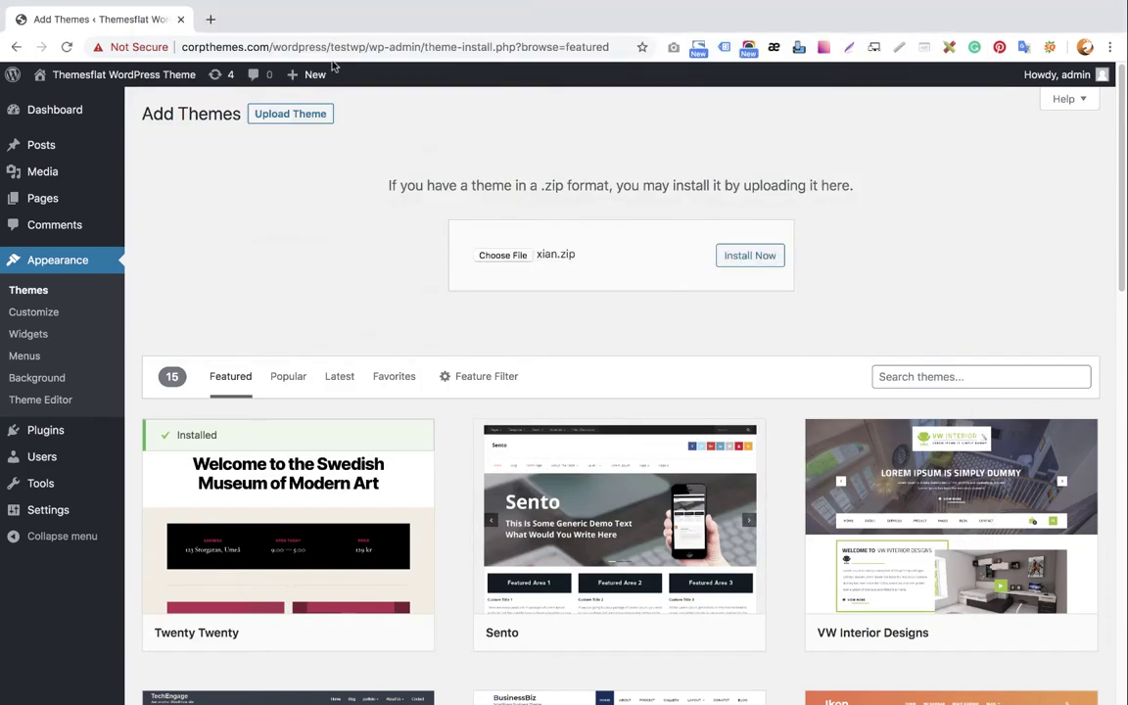
left_click(754, 259)
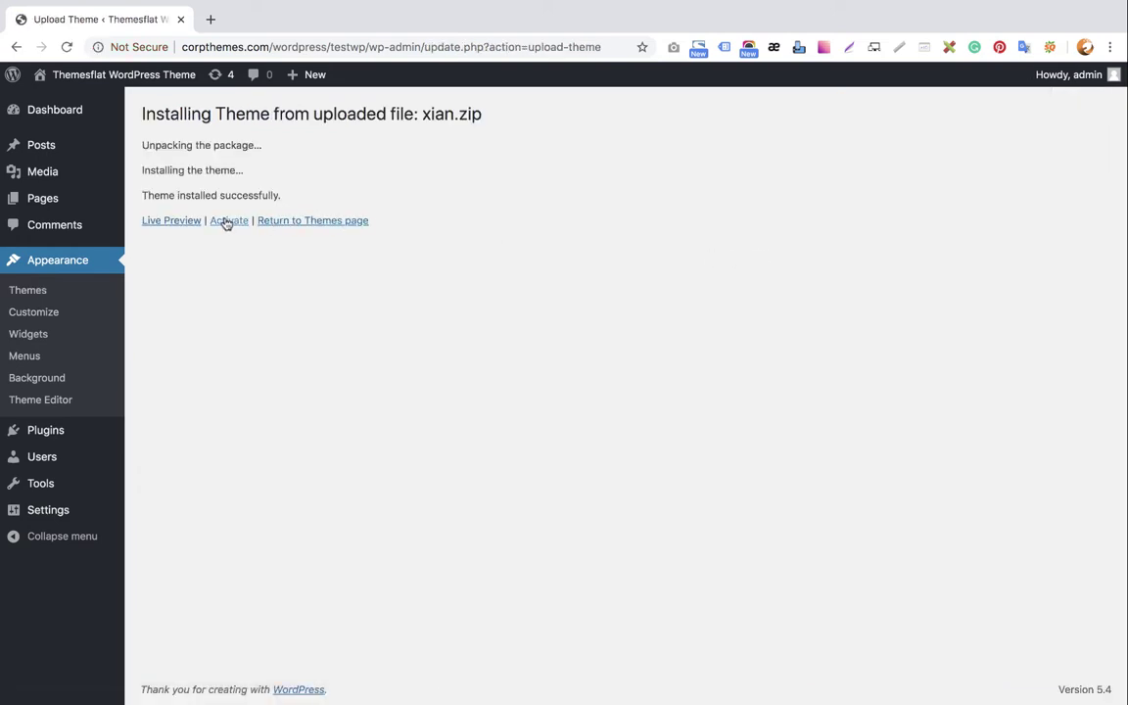
left_click(226, 221)
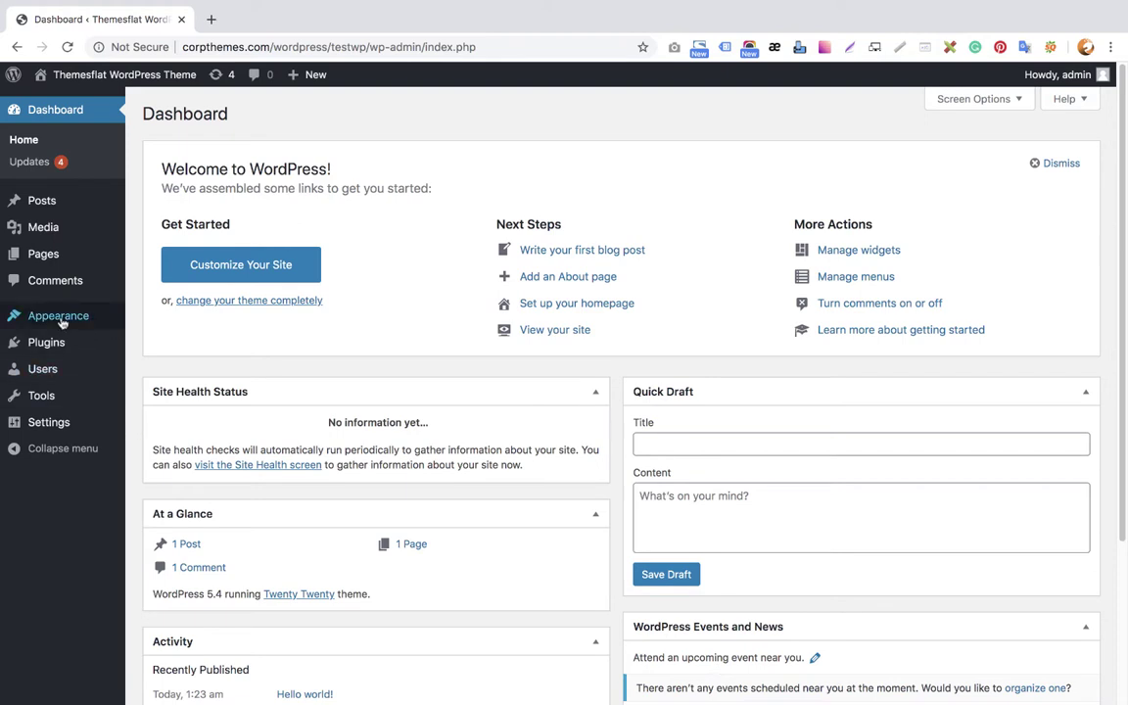
Open the theme upload form for adding a new theme to the site
mouse_move(60, 321)
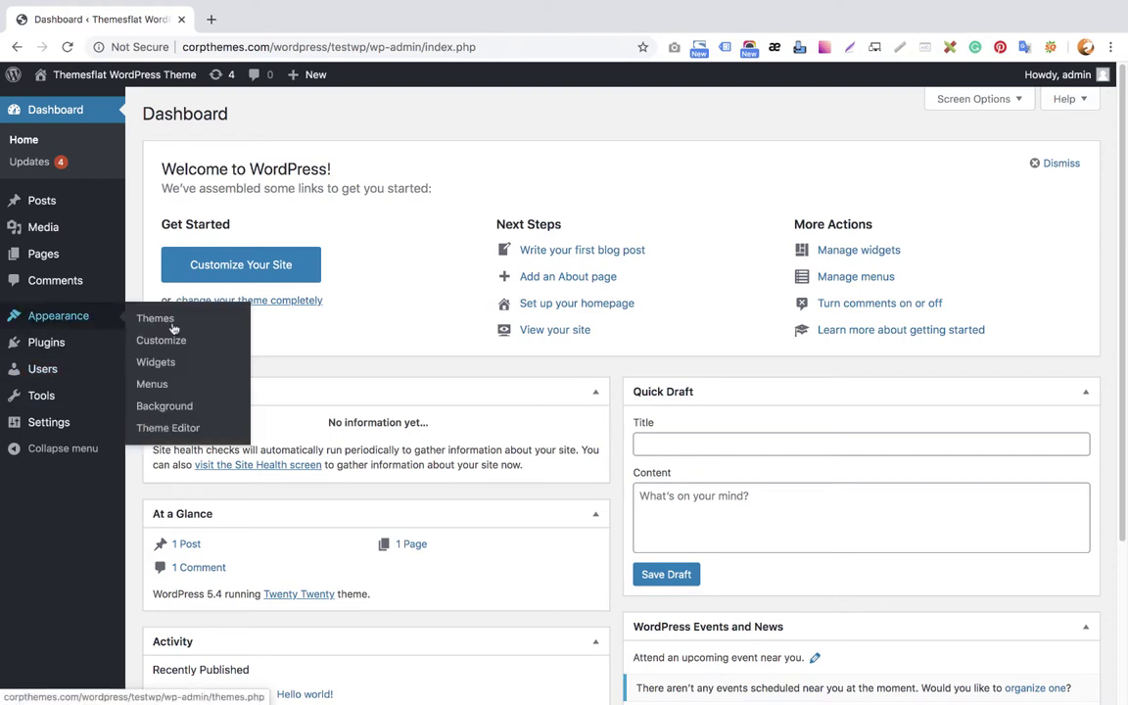
left_click(176, 325)
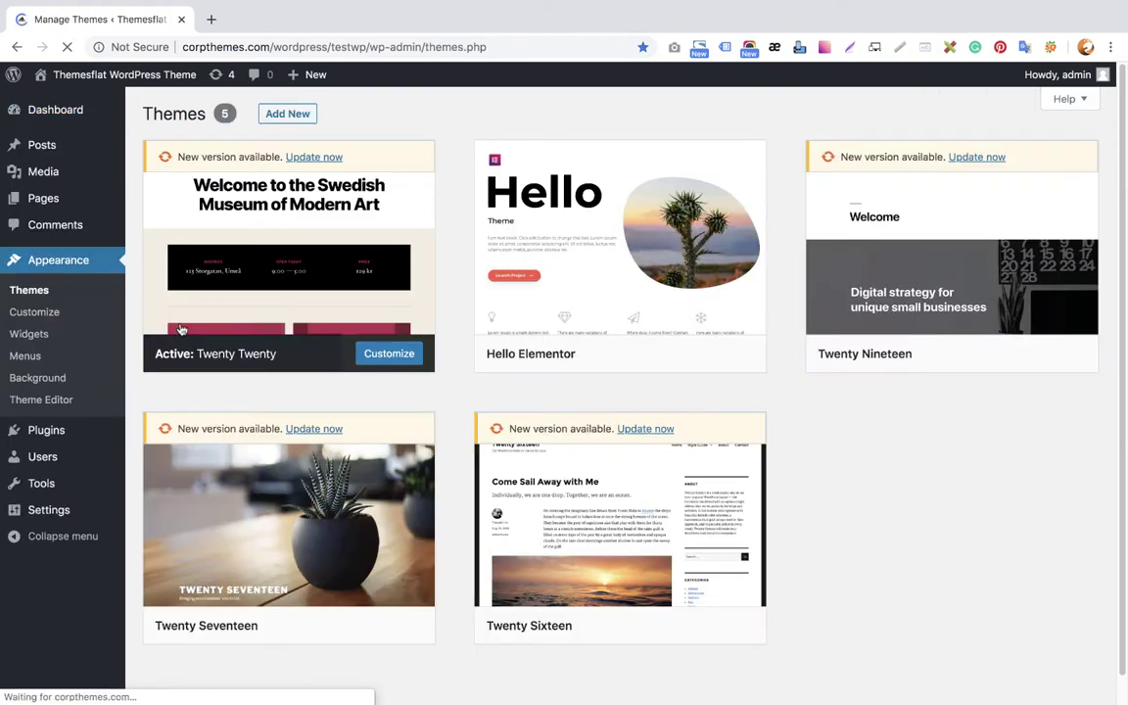
left_click(294, 115)
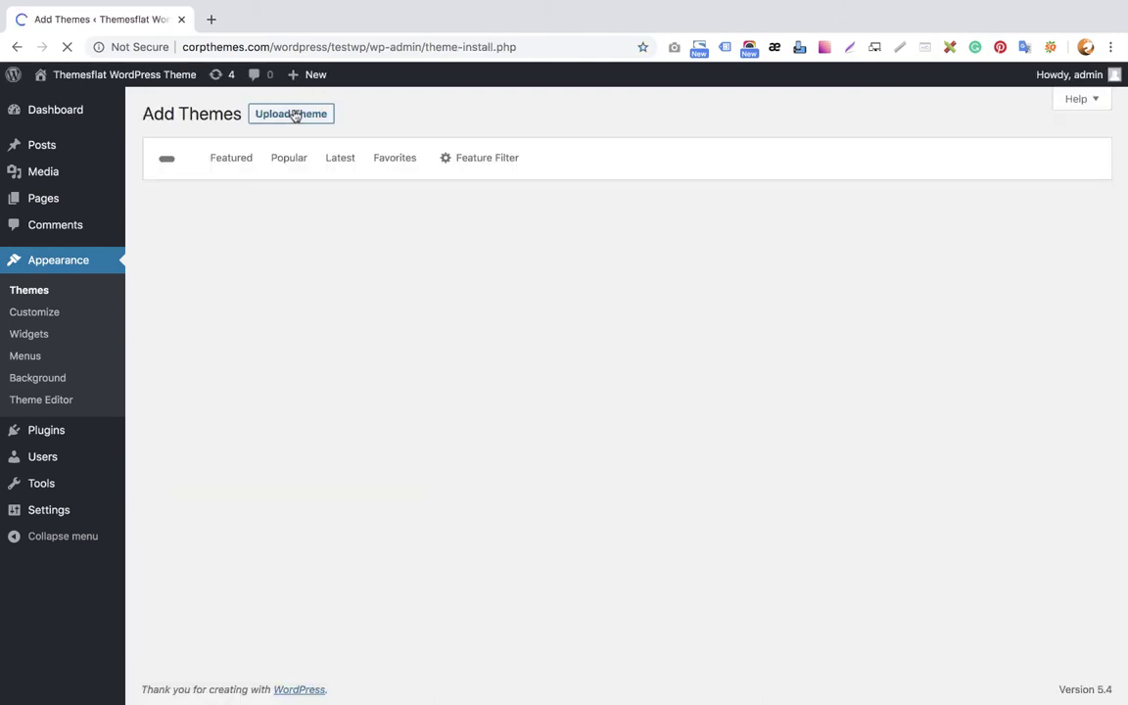
left_click(294, 113)
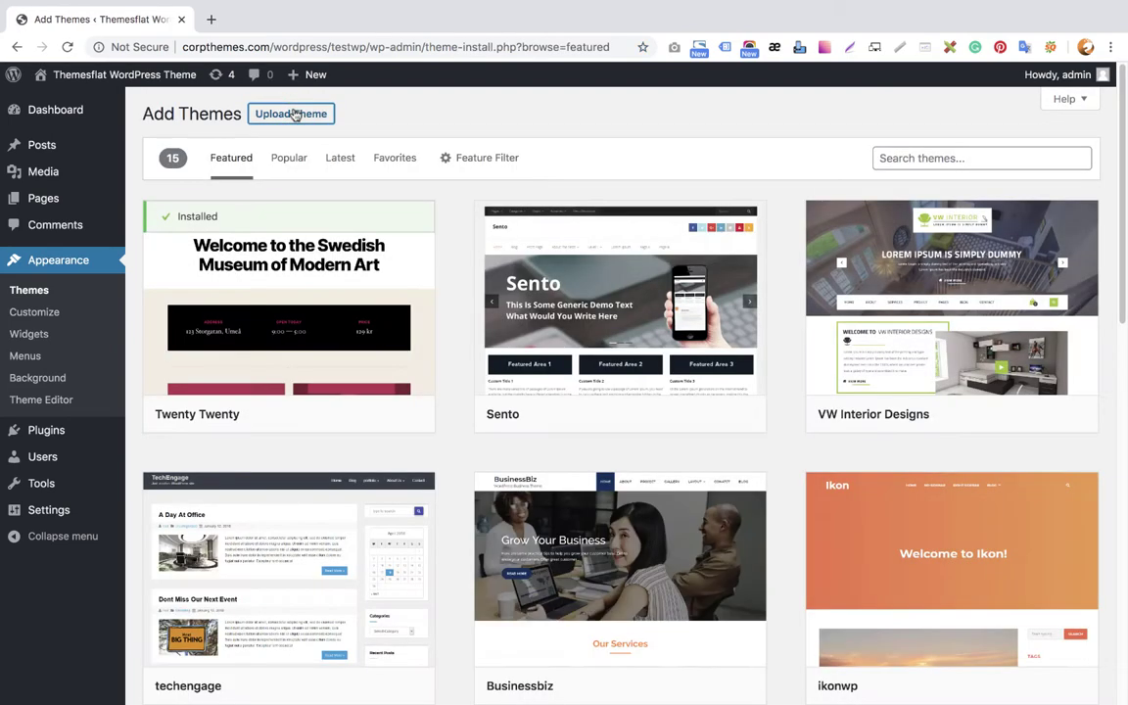
left_click(293, 114)
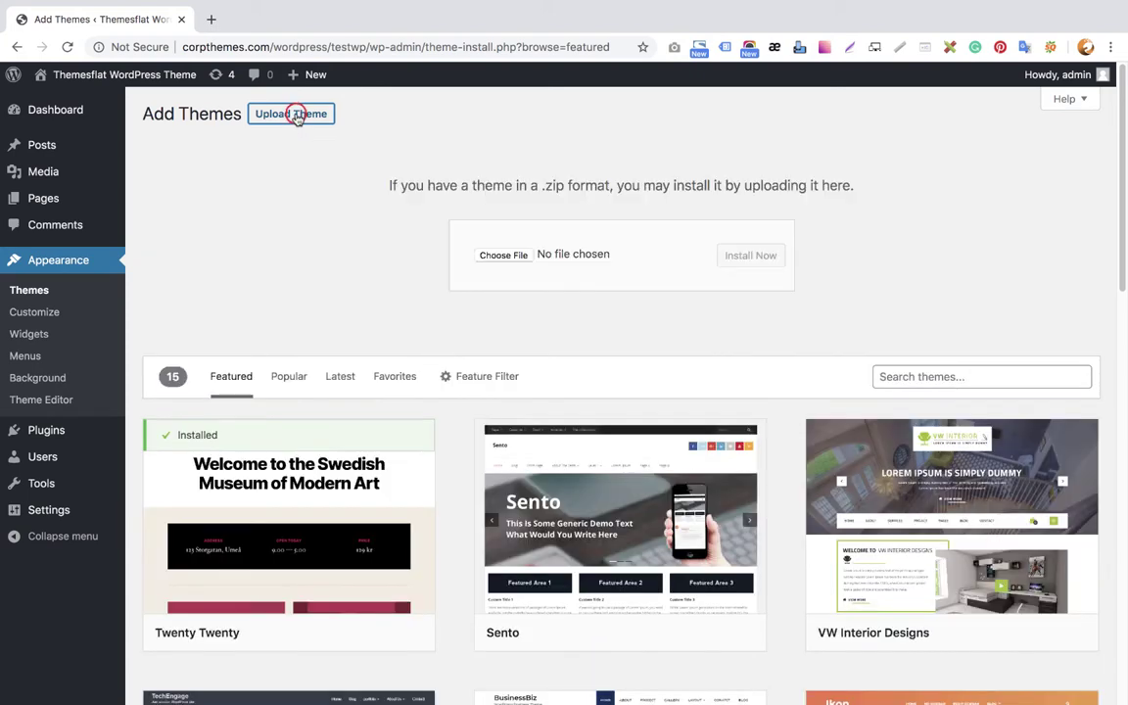
Install the Xian theme from the file xian.zip and activate it
left_click(502, 256)
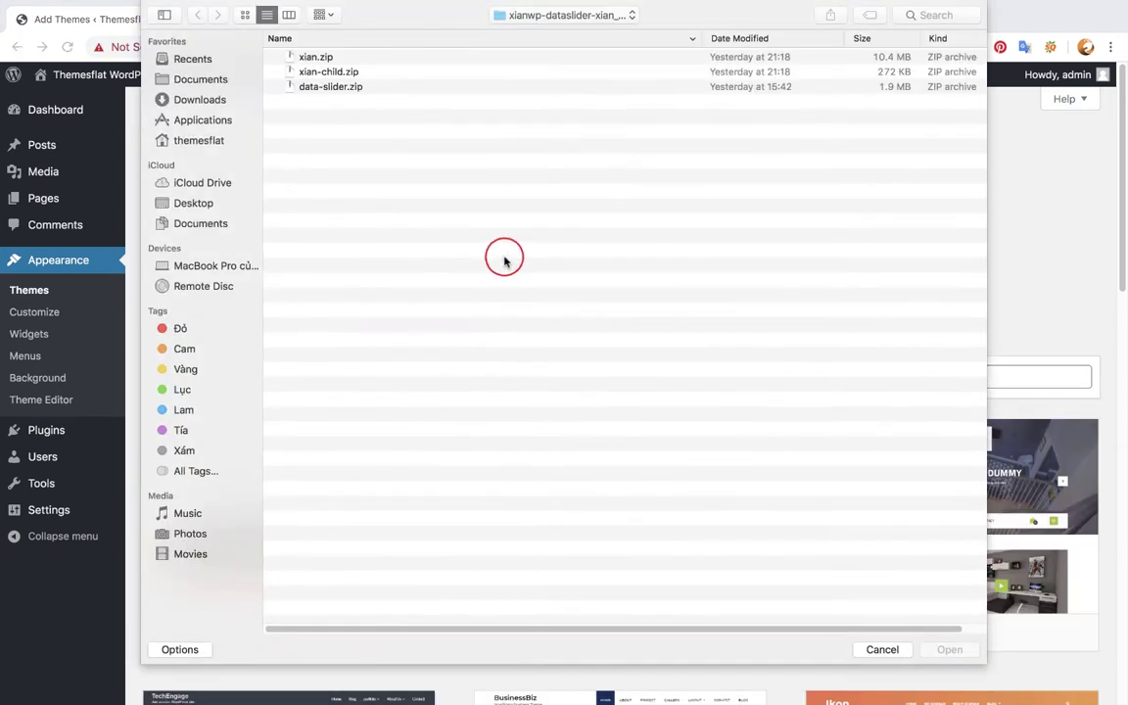
left_click(330, 61)
double_click(331, 61)
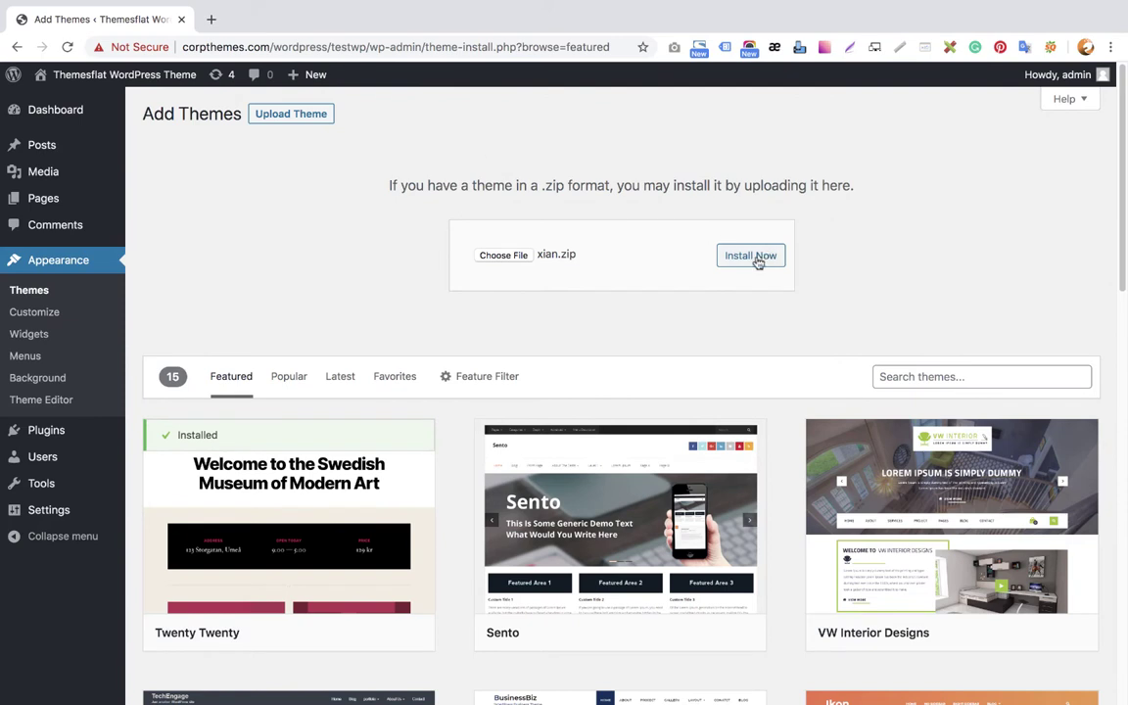
left_click(760, 257)
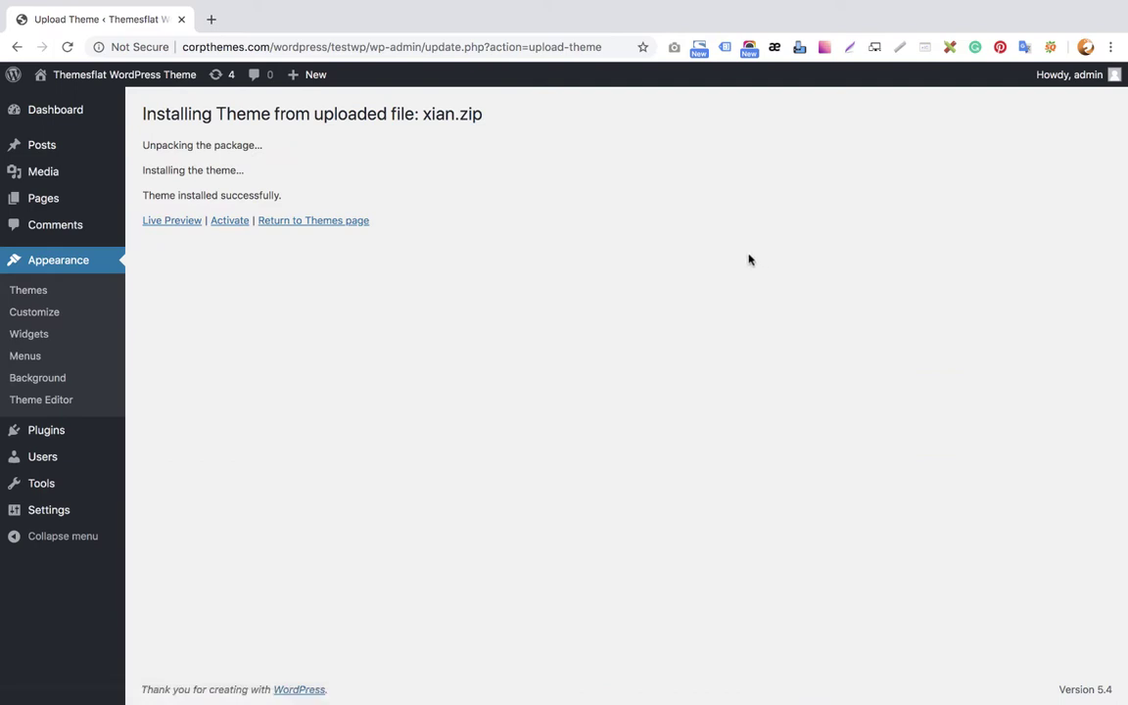
left_click(226, 221)
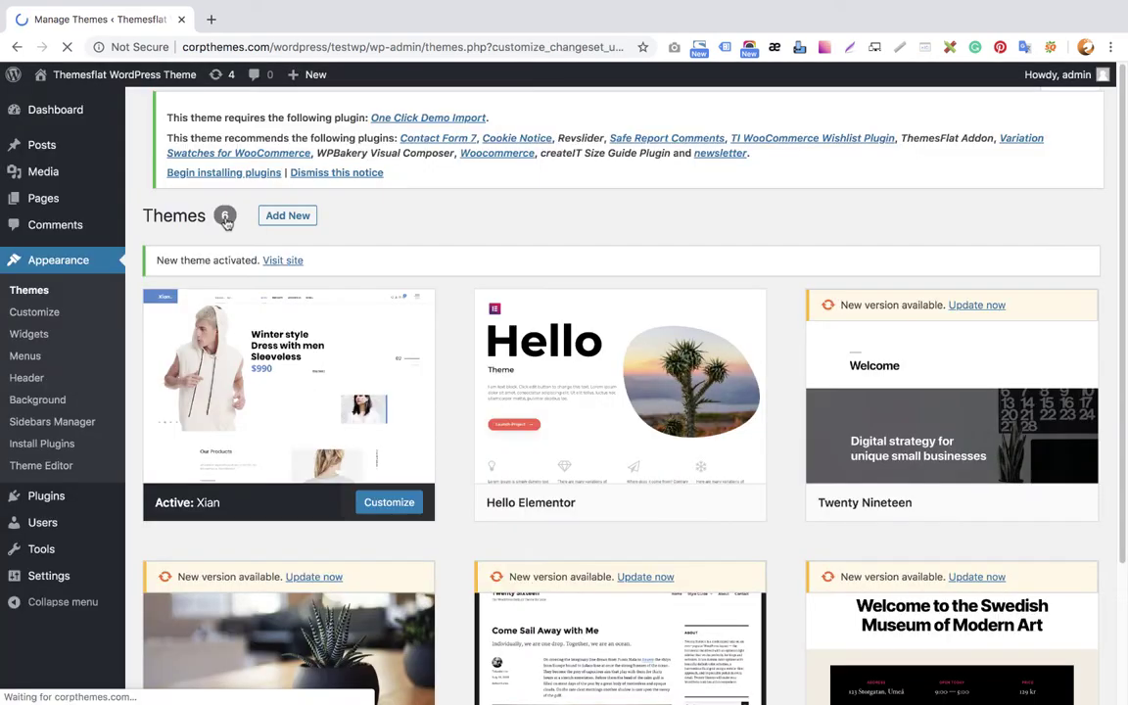
View the site's front end in a separate tab to check the newly activated theme, and return to theme management
mouse_move(70, 78)
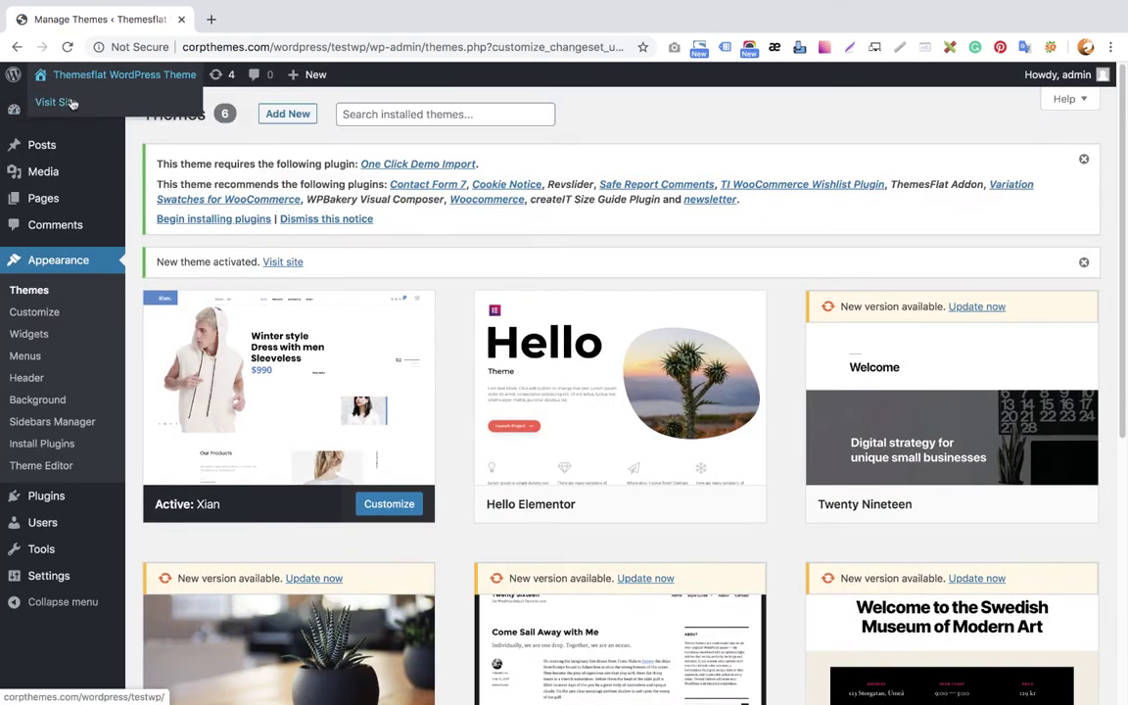
left_click(68, 102, "super")
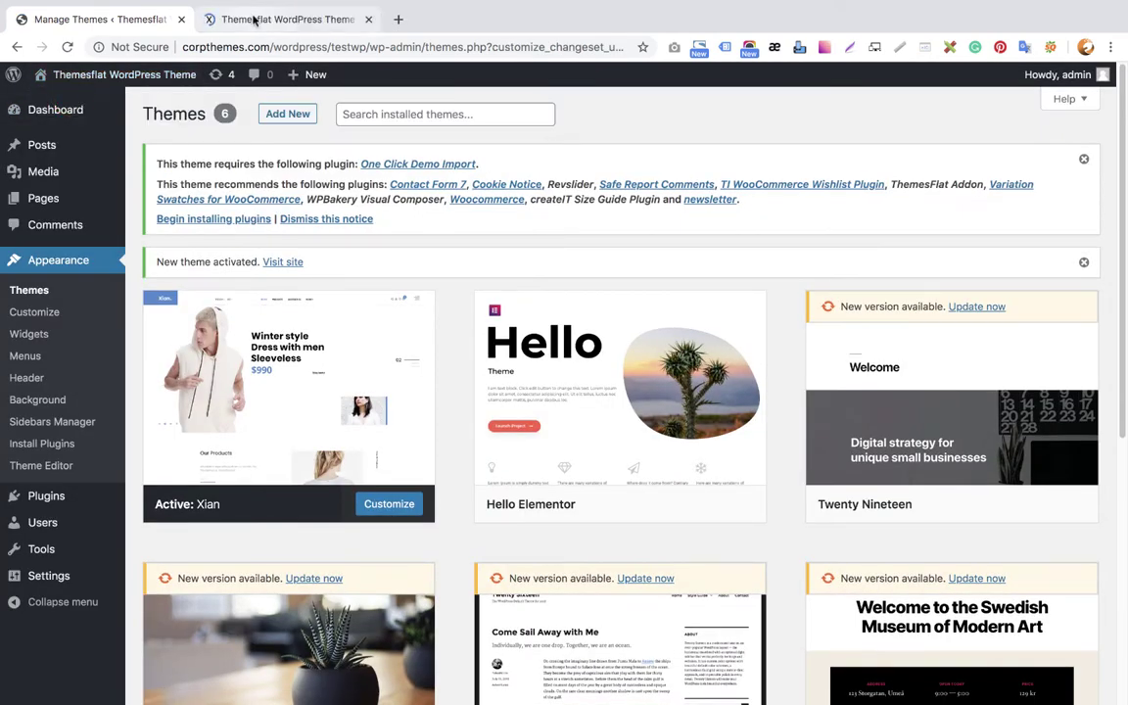
left_click(253, 20)
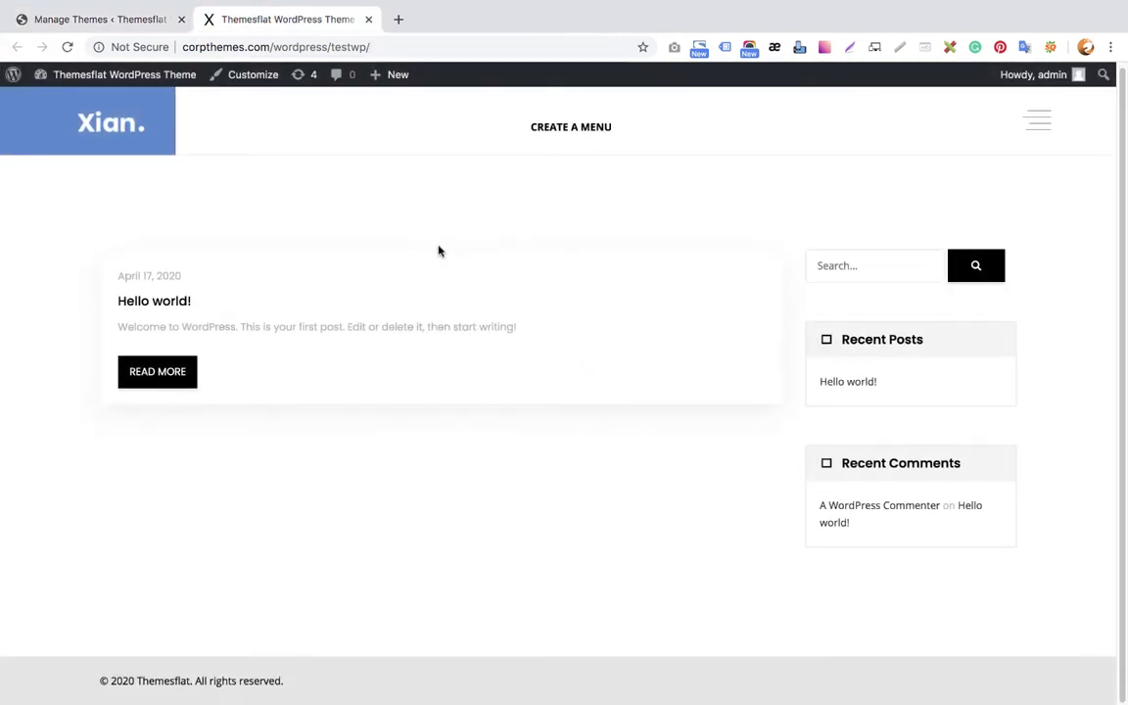
left_click(55, 21)
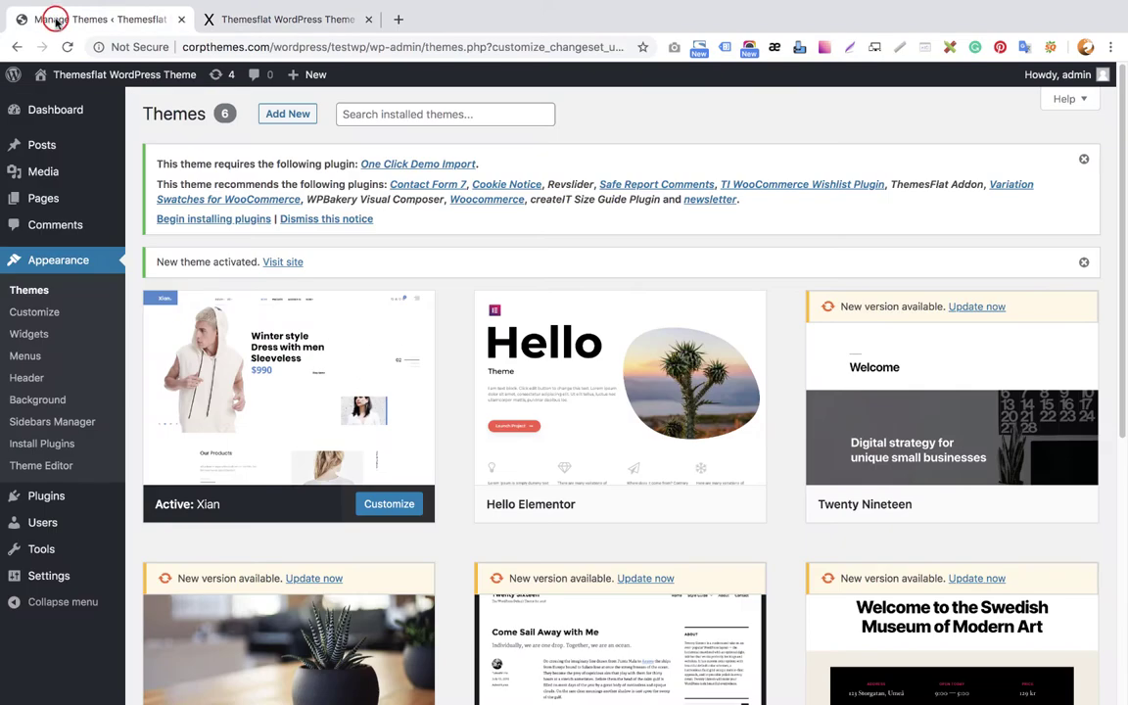
left_click(256, 20)
left_click(157, 20)
Install all 12 of the theme's required and recommended plugins with one bulk action
left_click(215, 220)
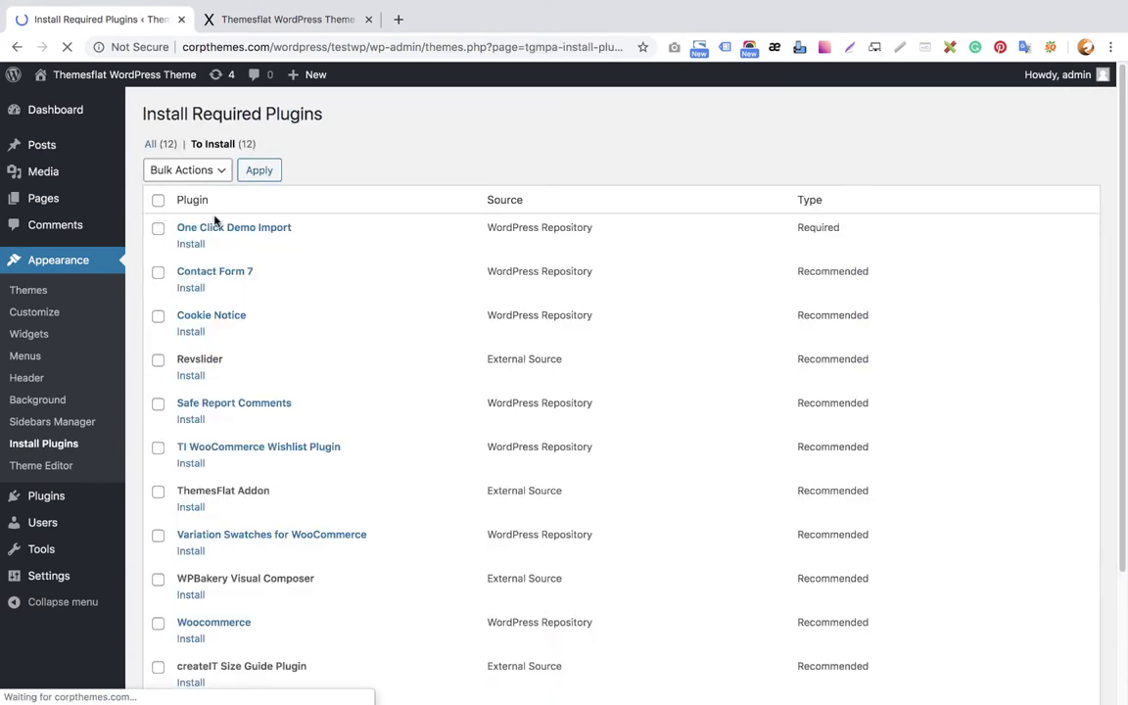
left_click(159, 199)
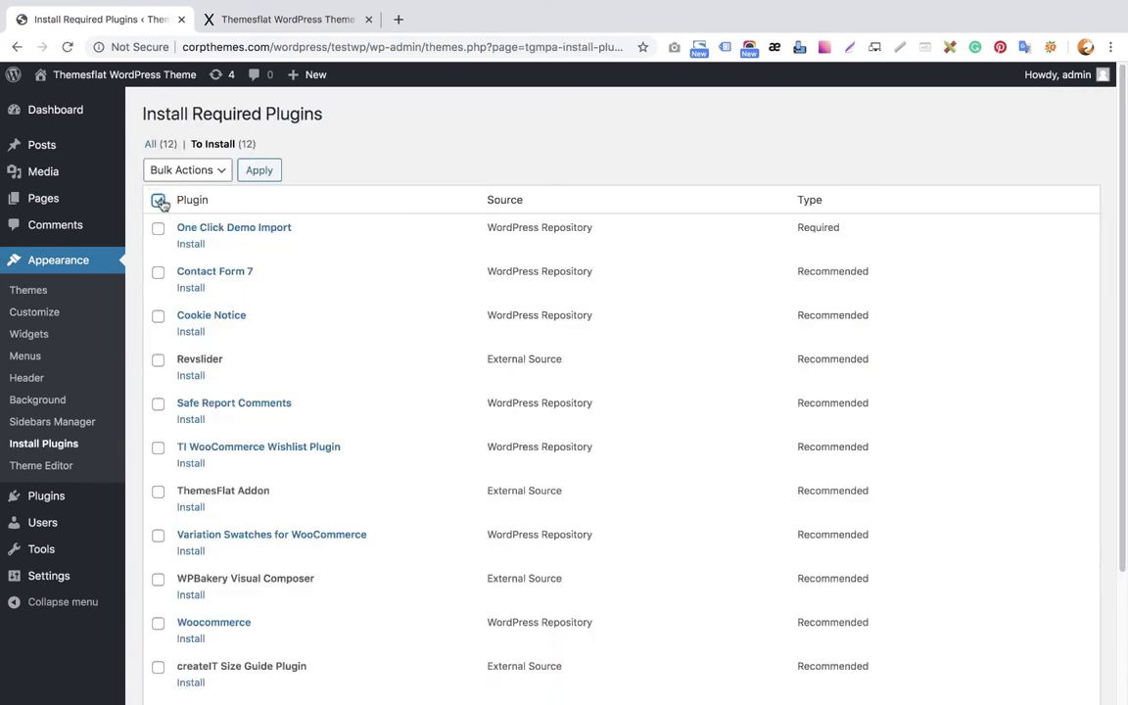
left_click(178, 170)
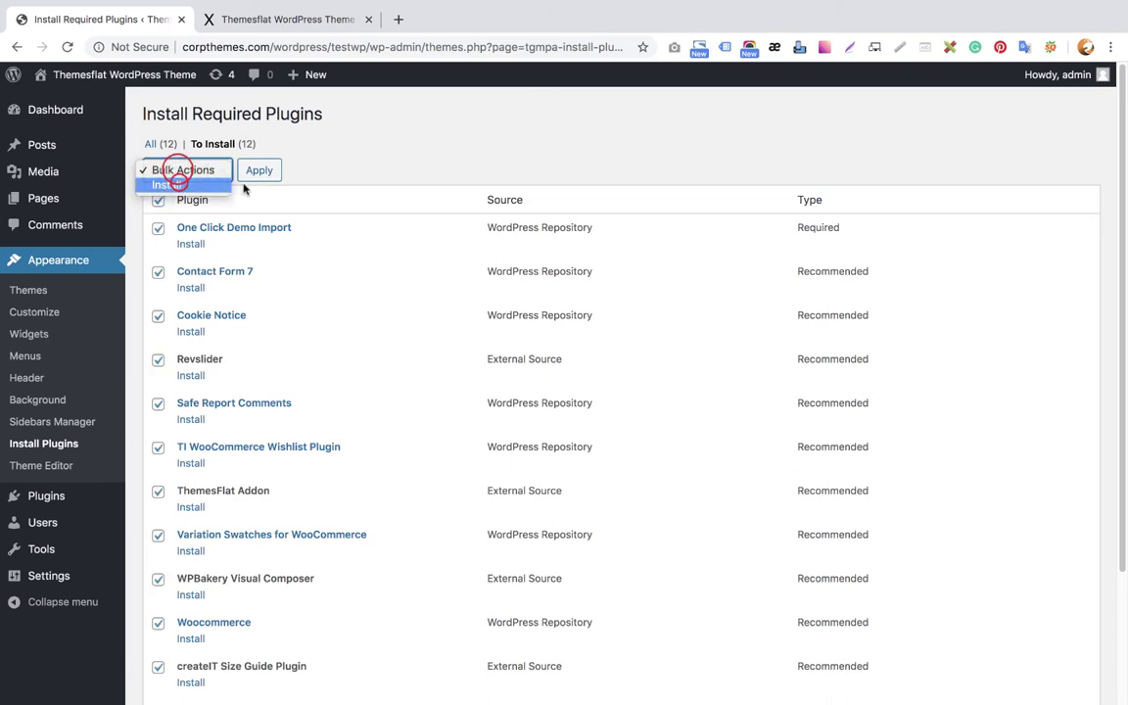
left_click(177, 184)
left_click(259, 170)
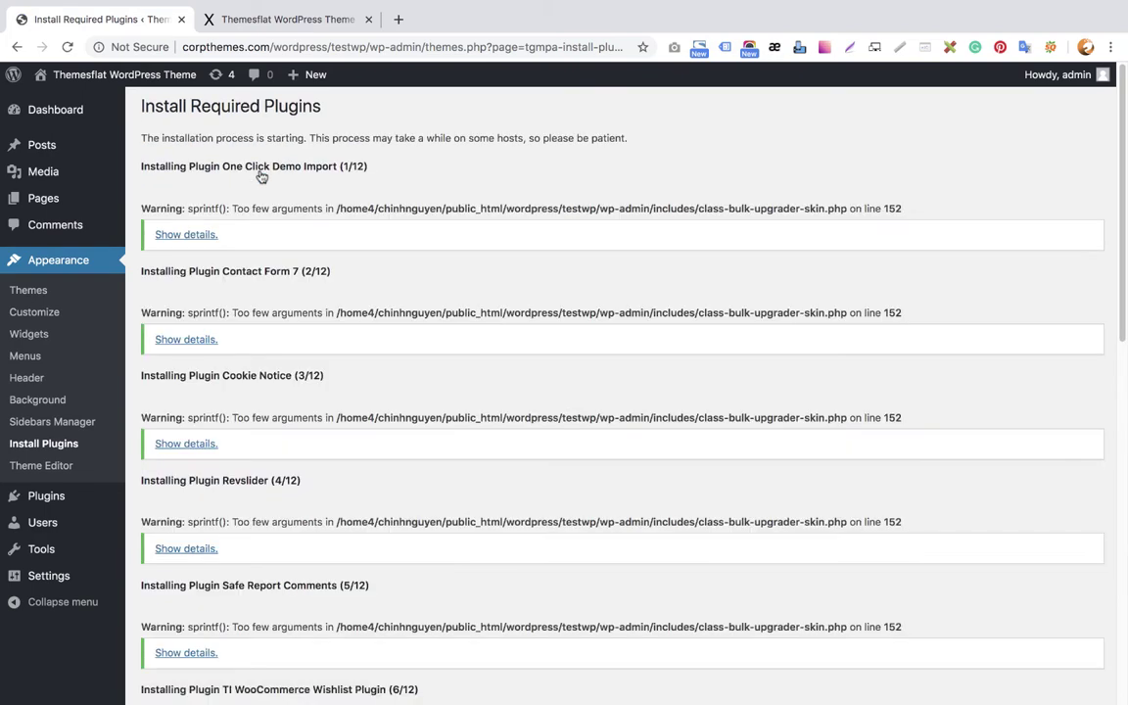
Return to the required plugins installer and activate all 12 installed plugins in bulk
scroll(314, 297, "down", 10)
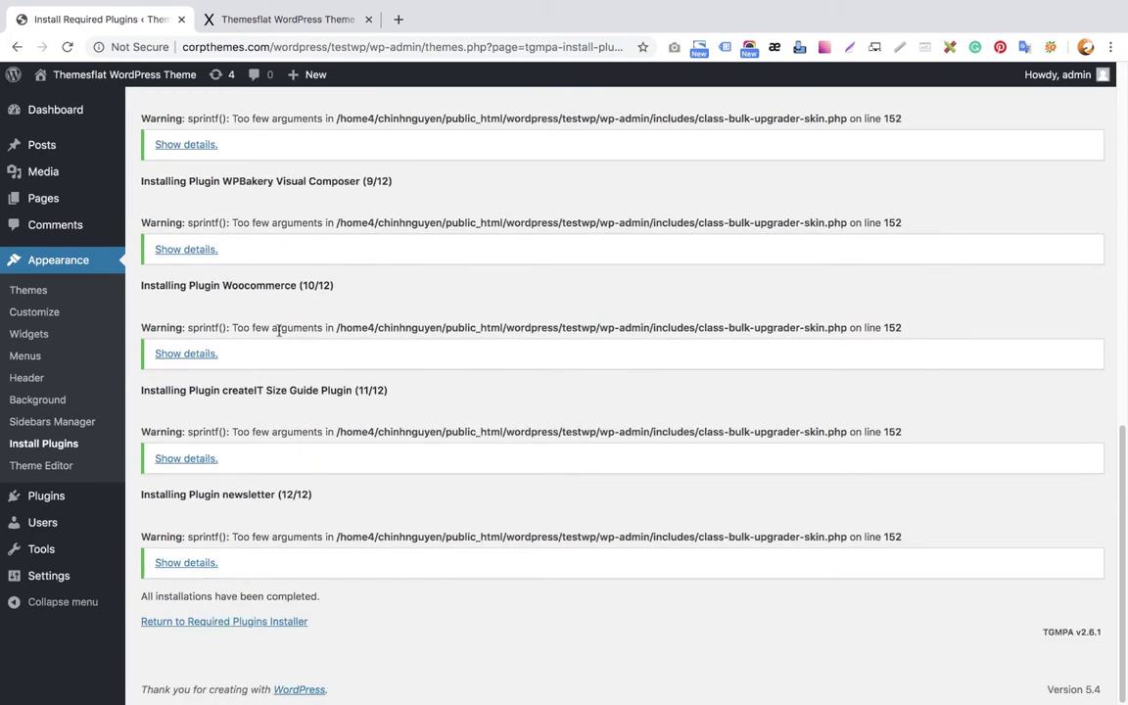
left_click(255, 621)
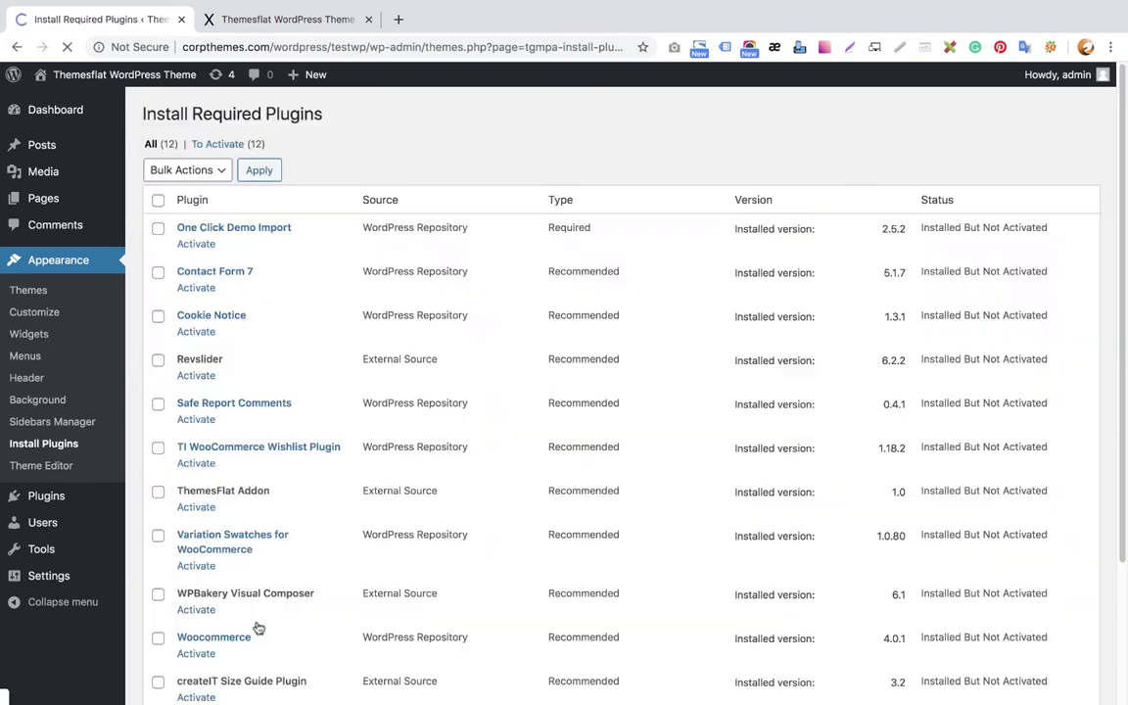
left_click(158, 200)
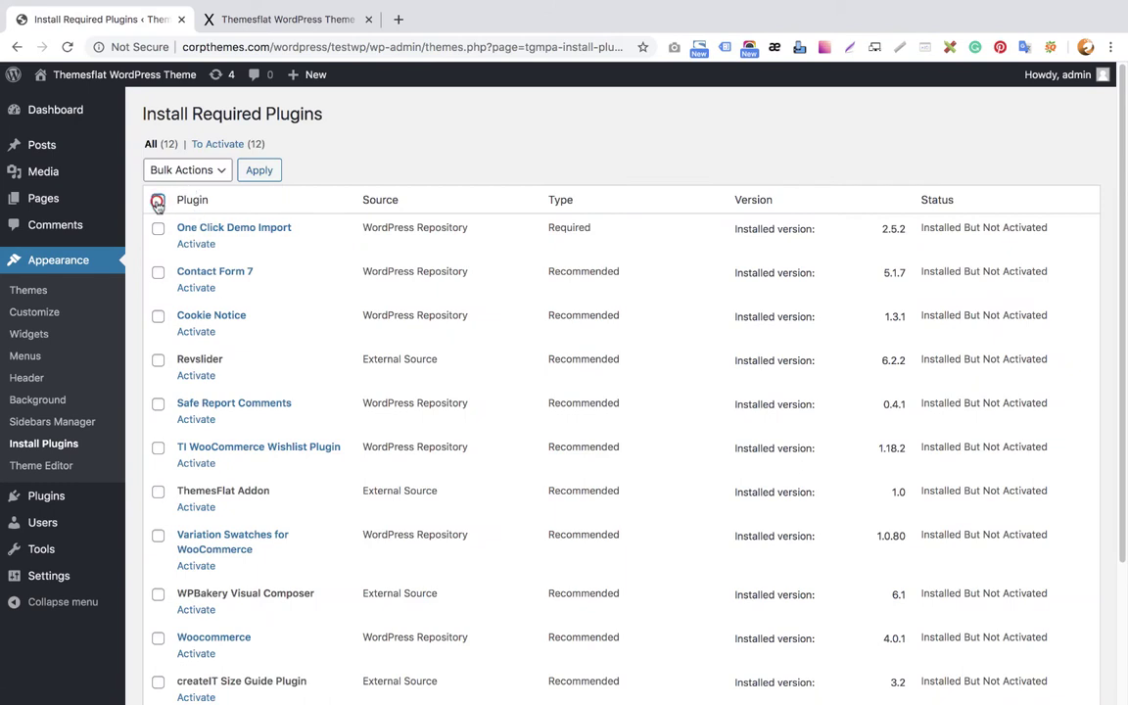
left_click(165, 170)
left_click(156, 143)
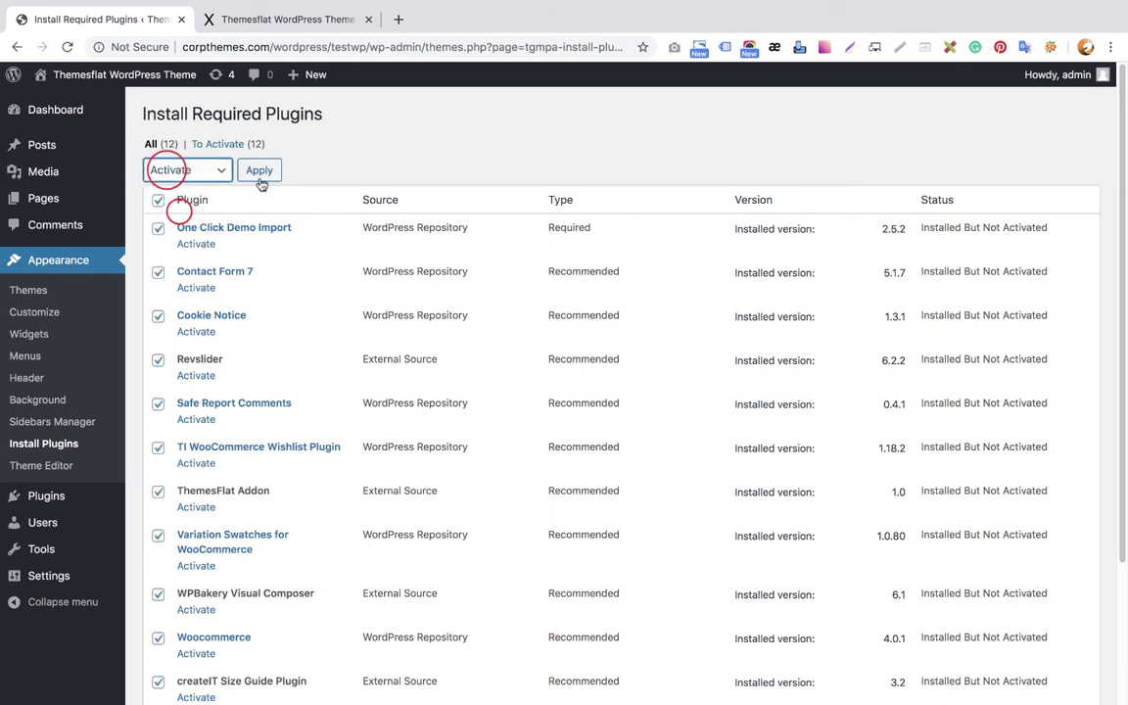
left_click(259, 171)
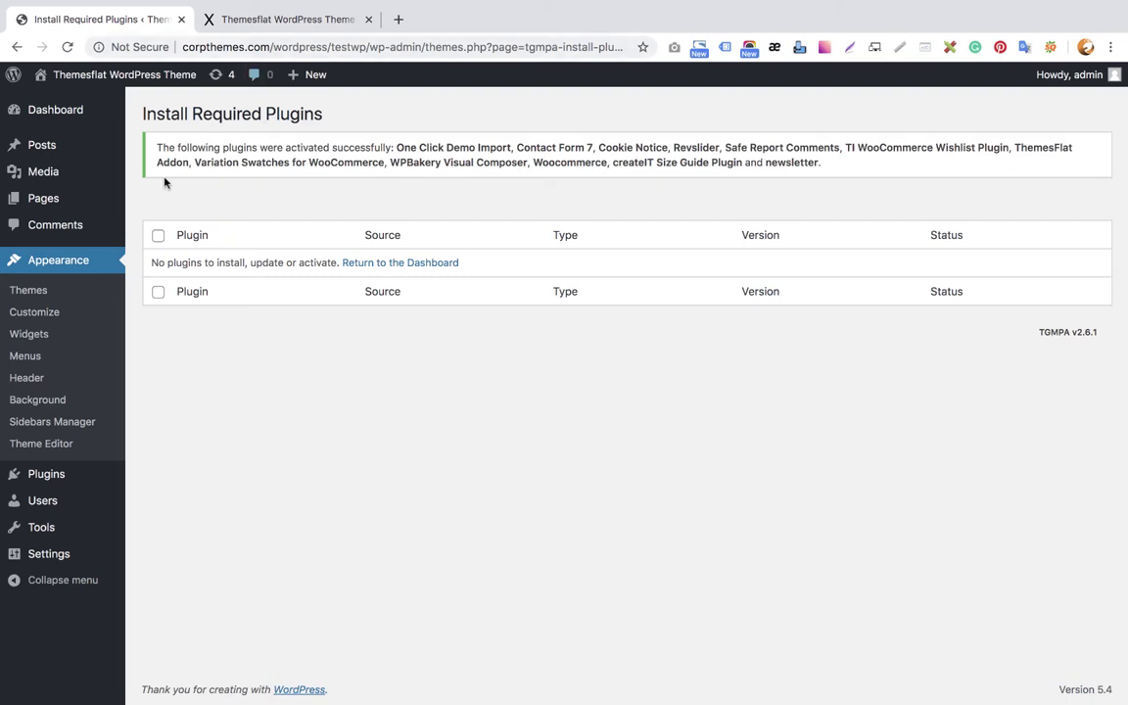
Continue with the old WooCommerce setup wizard, try to submit the store setup with in-person selling enabled, and skip the wizard for now
left_click(43, 261)
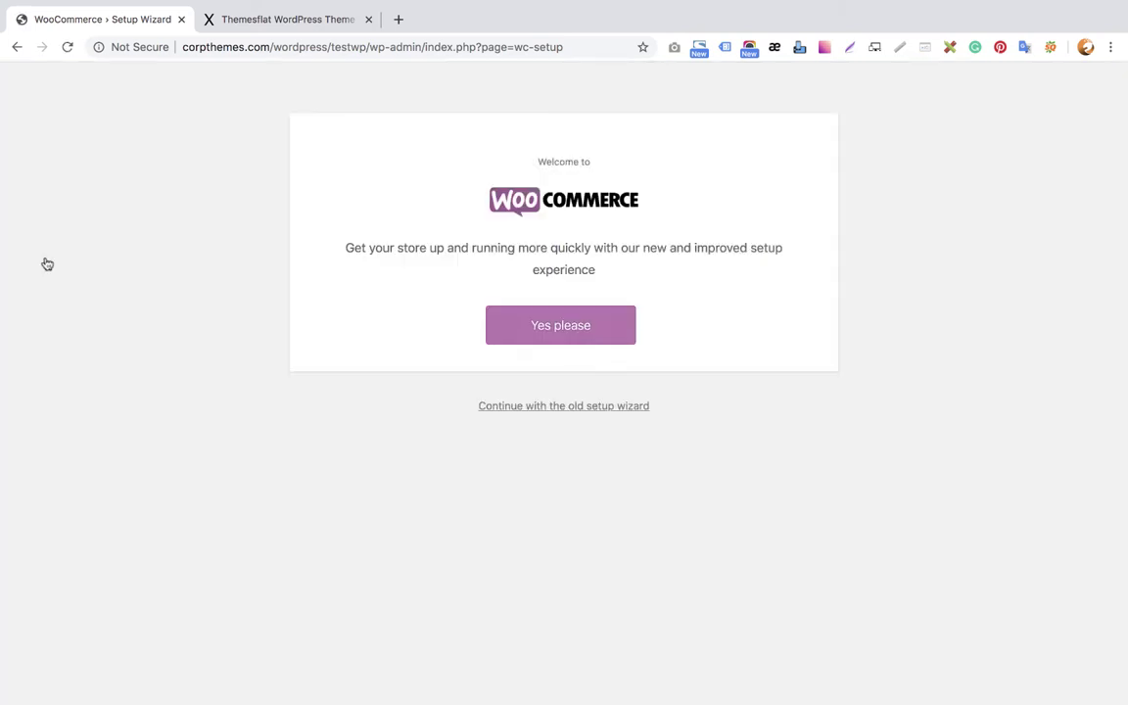
left_click(573, 412)
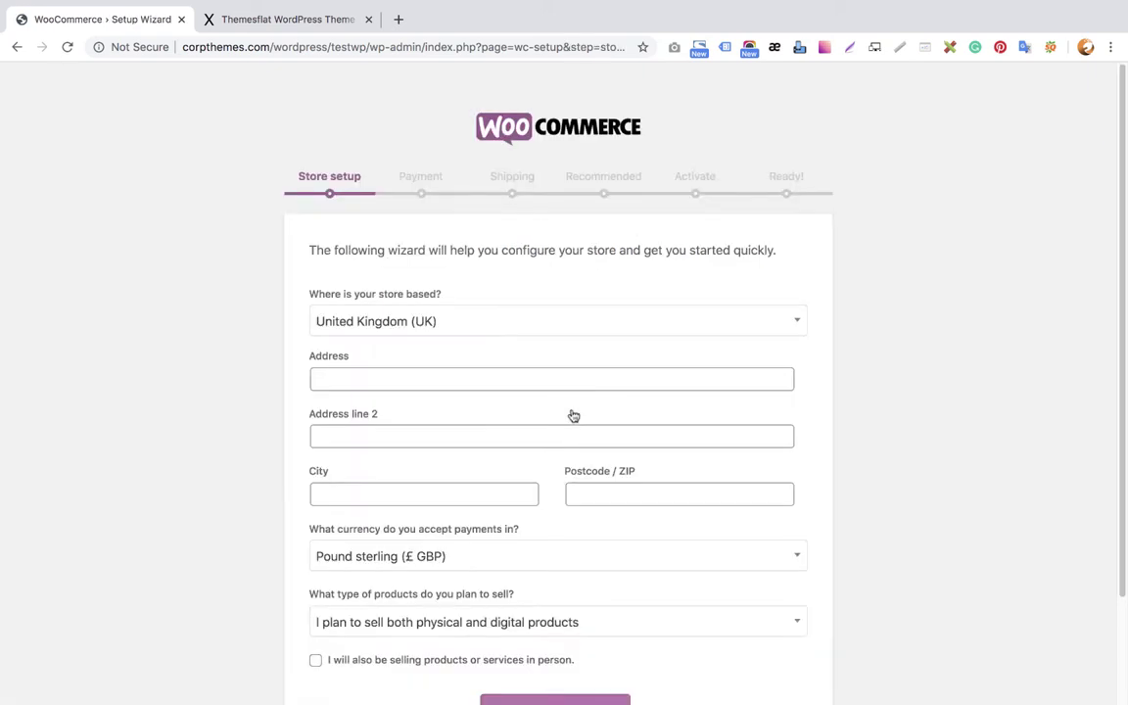
scroll(573, 416, "down", 2)
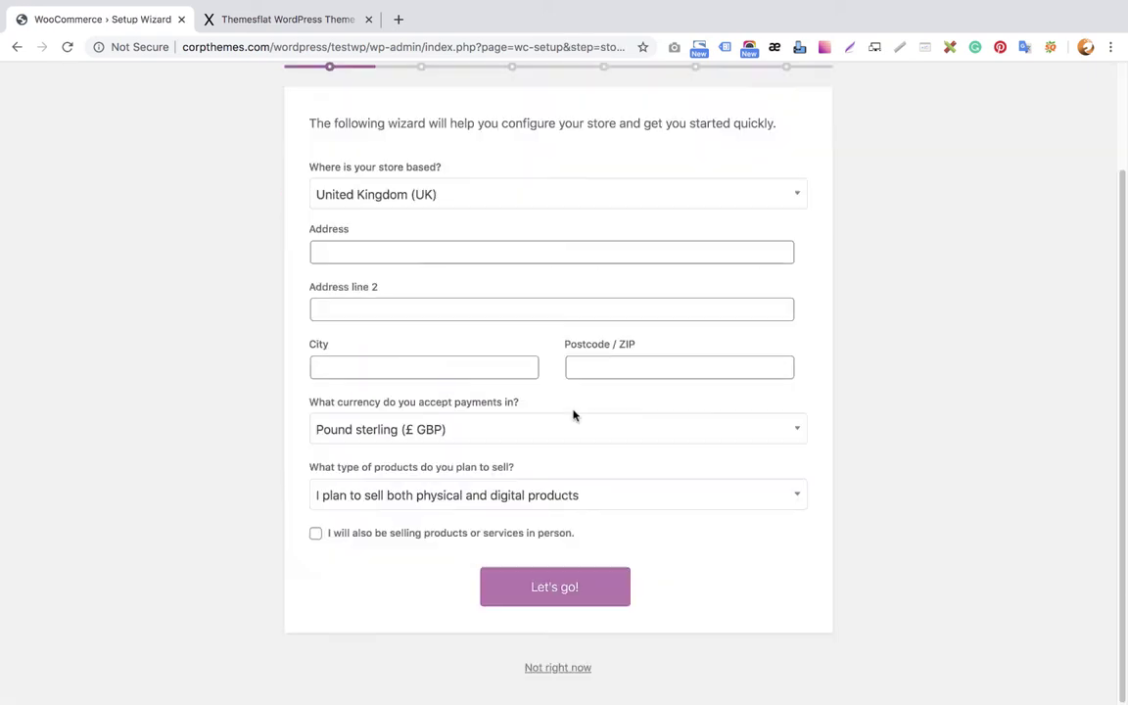
left_click(315, 536)
left_click(518, 599)
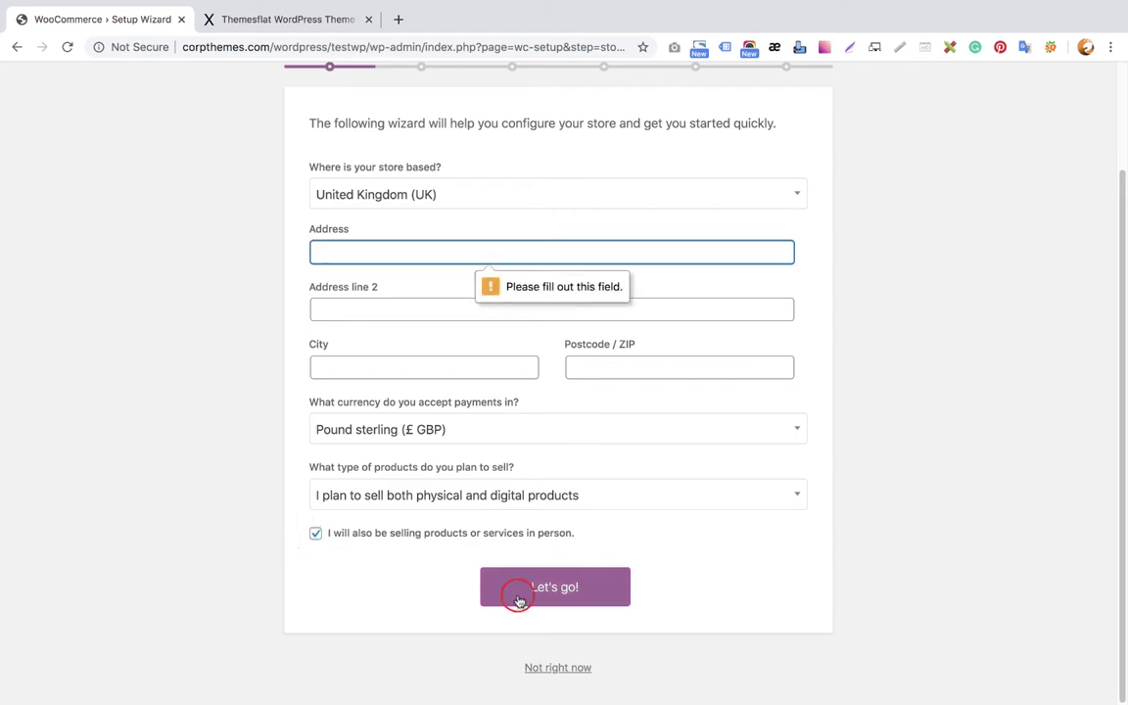
left_click(542, 669)
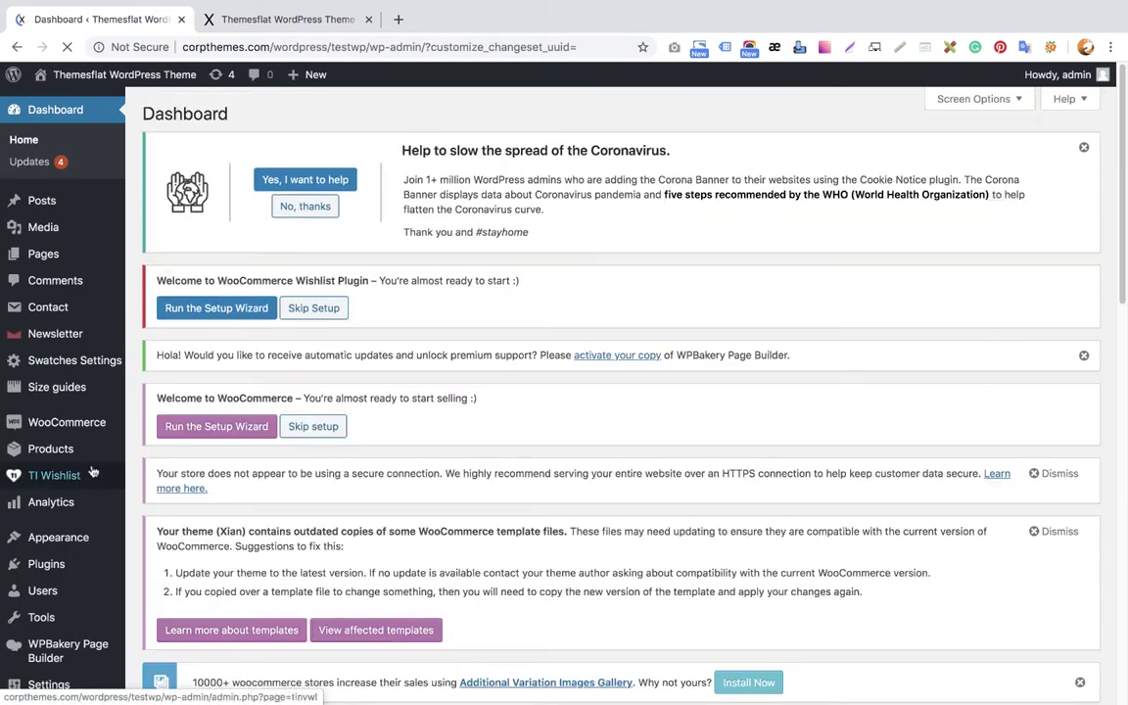
Open the theme's One Click Demo Import page and import the demo data, waiting until the import finishes
mouse_move(48, 541)
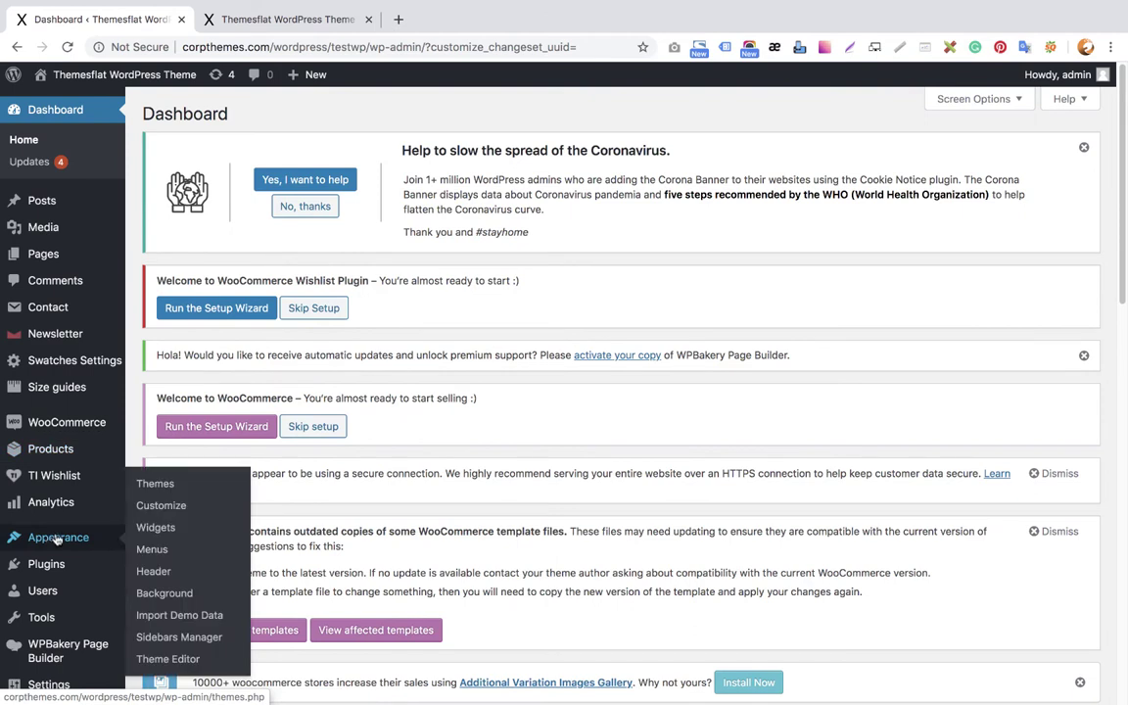
left_click(170, 616)
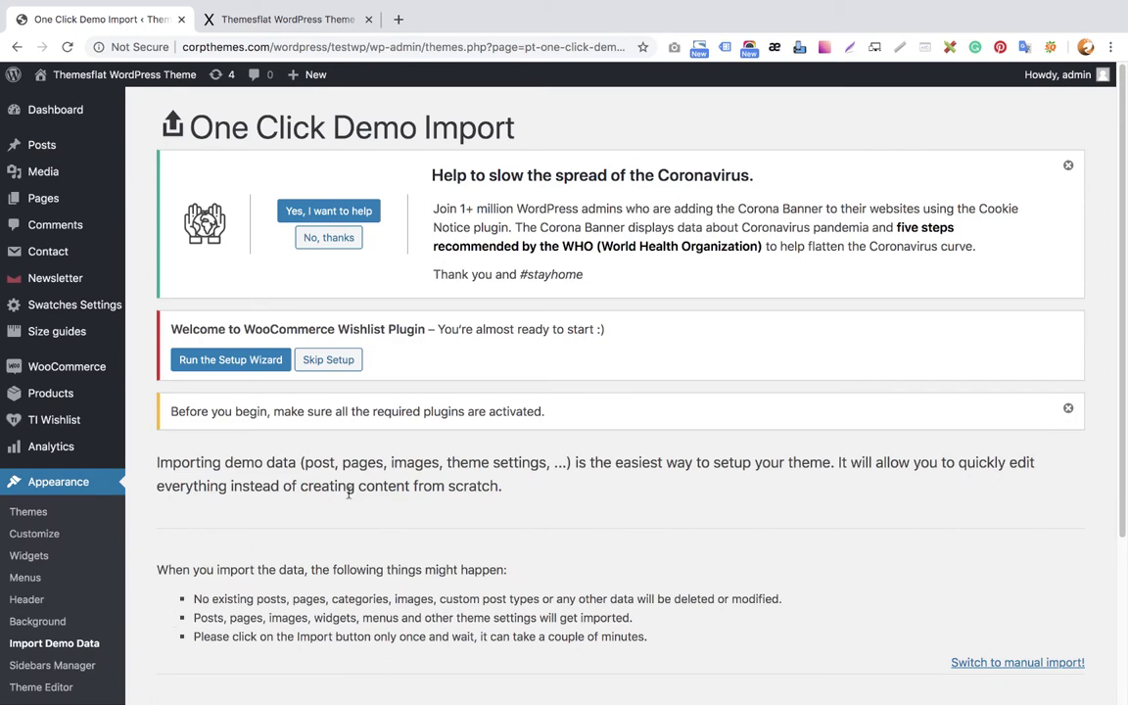
scroll(347, 490, "down", 5)
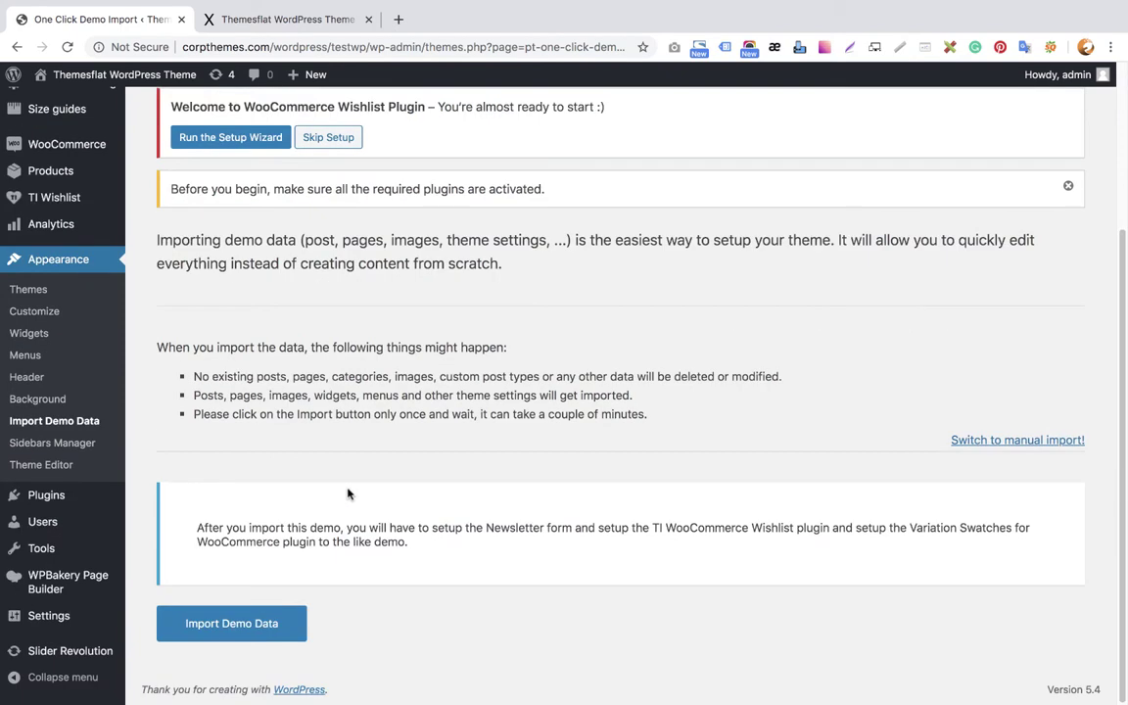
left_click(237, 628)
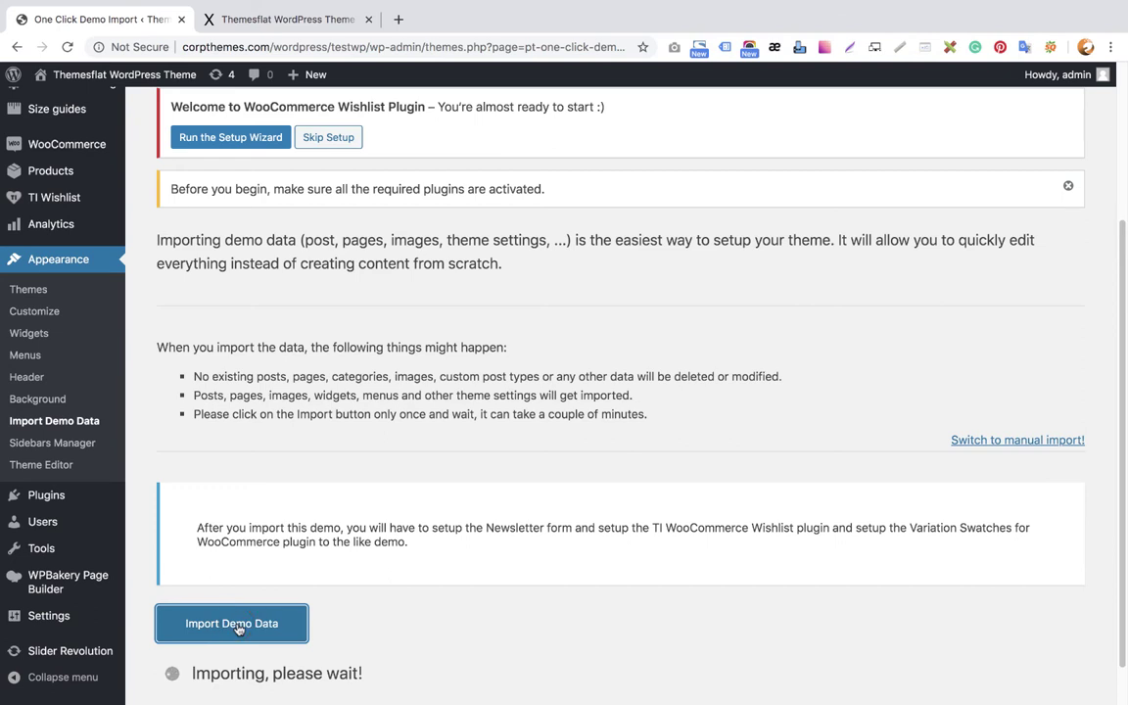
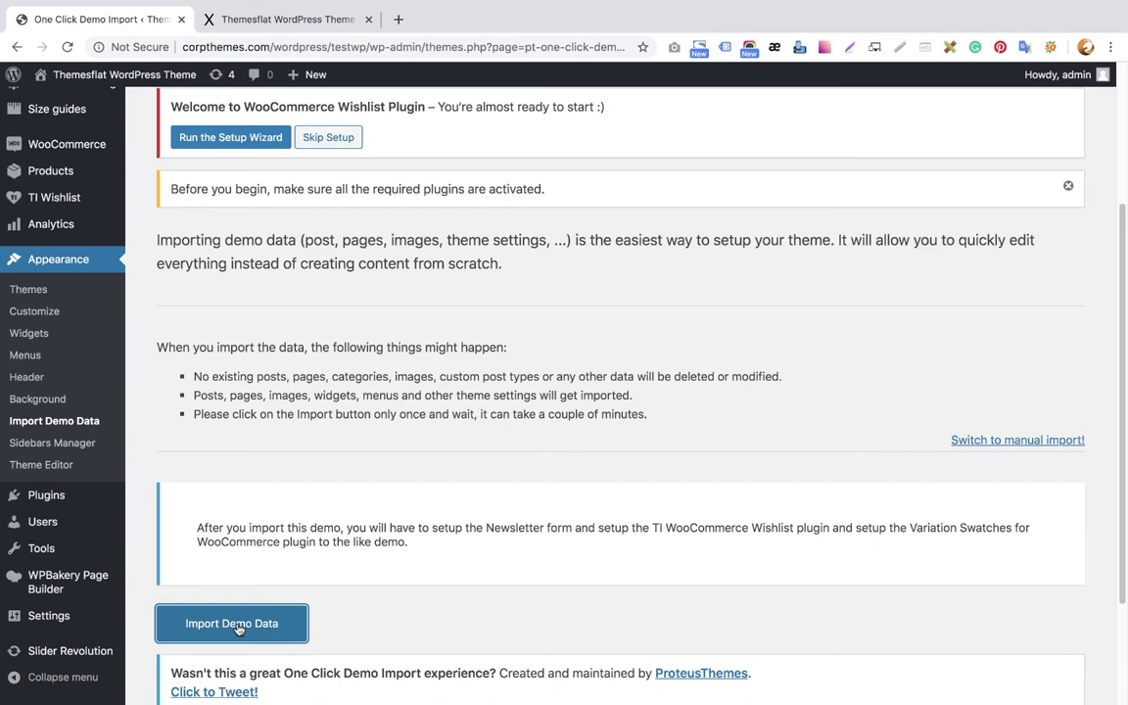
scroll(349, 533, "down", 3)
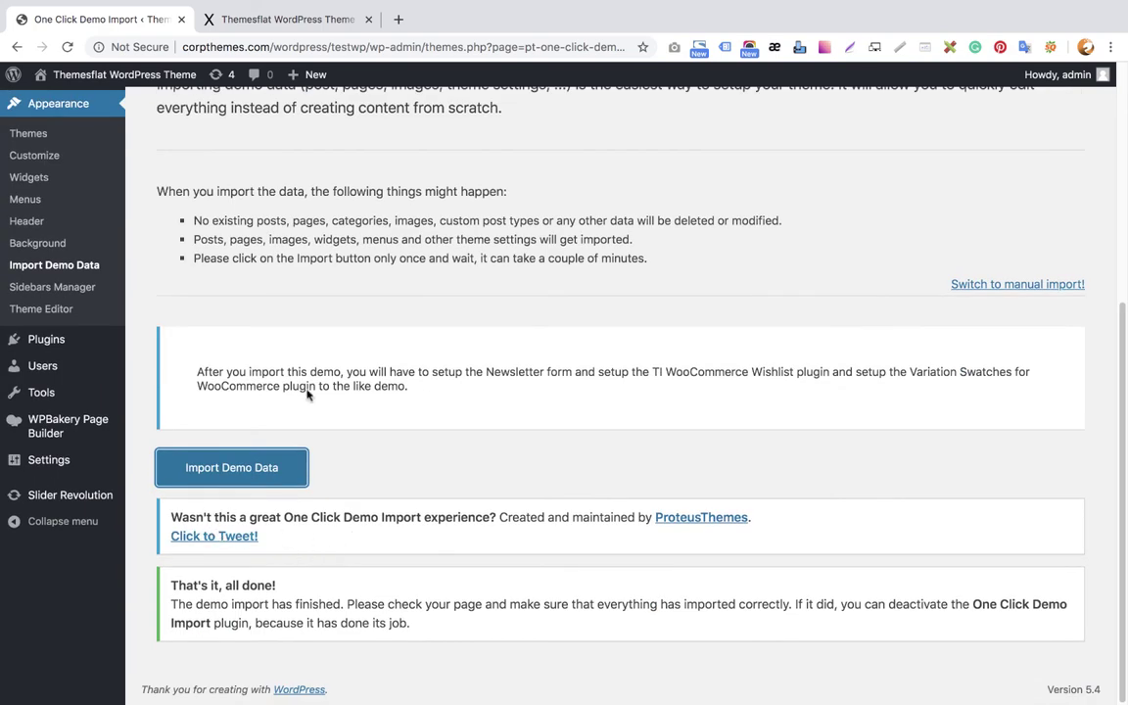
Reload the site's front end in its separate tab and check the imported home page content down to the footer
left_click(275, 19)
left_click(67, 46)
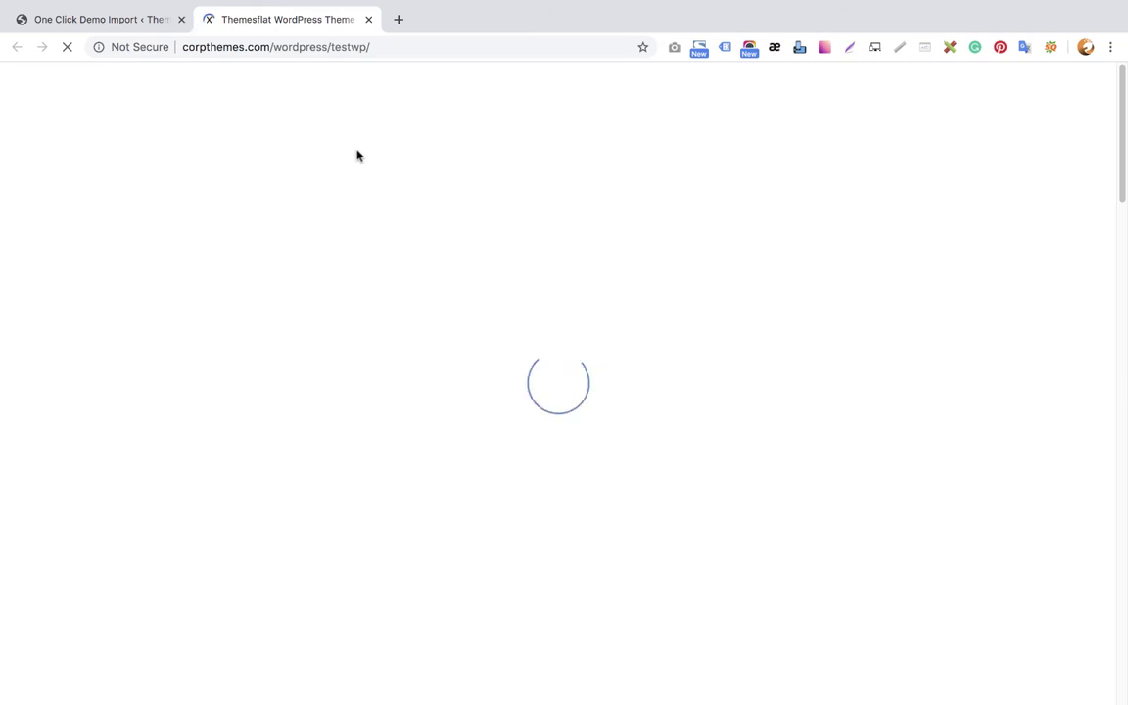
left_click(382, 48)
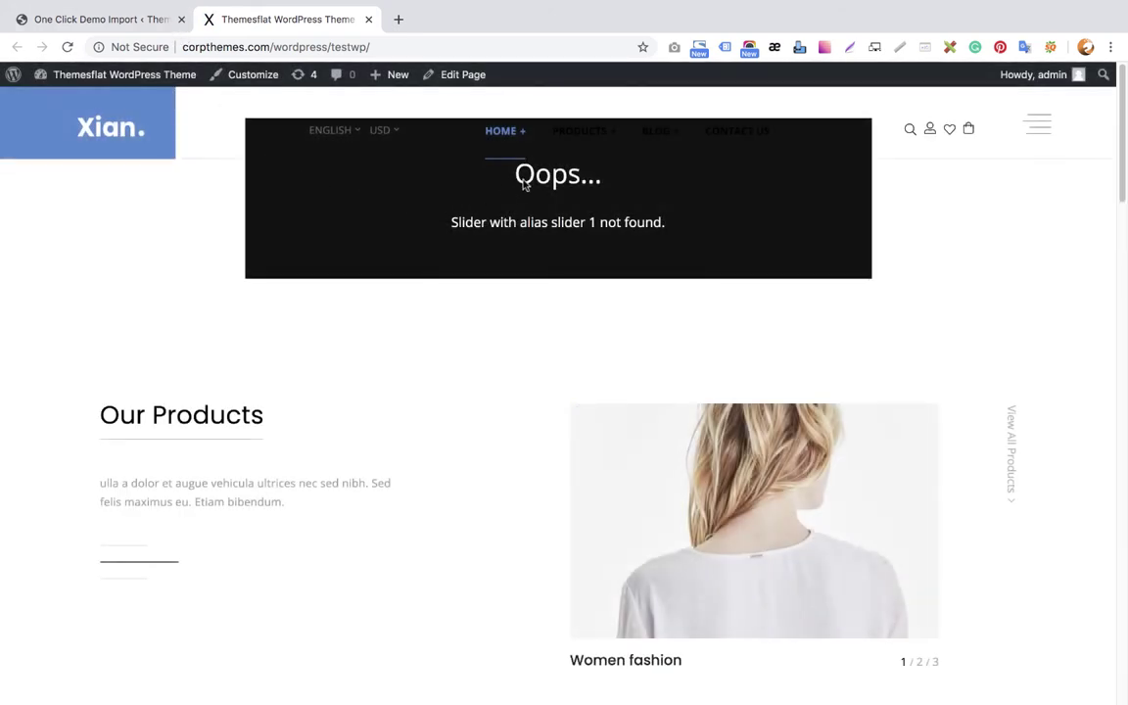
scroll(526, 243, "down", 3)
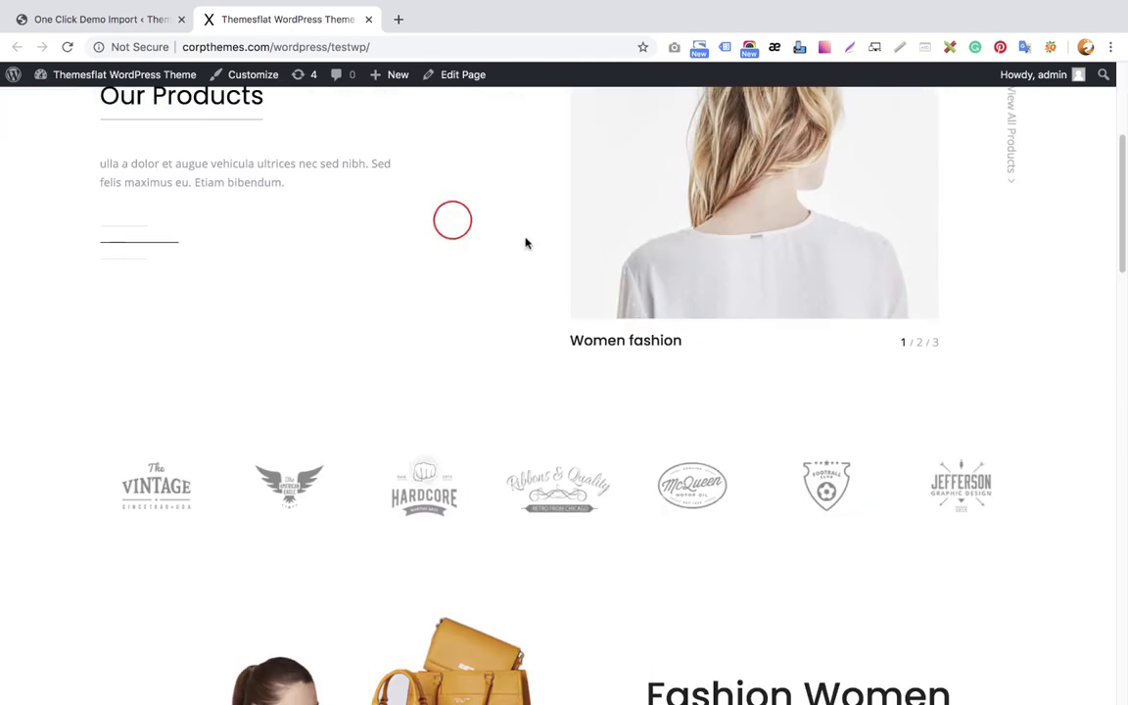
scroll(526, 243, "down", 15)
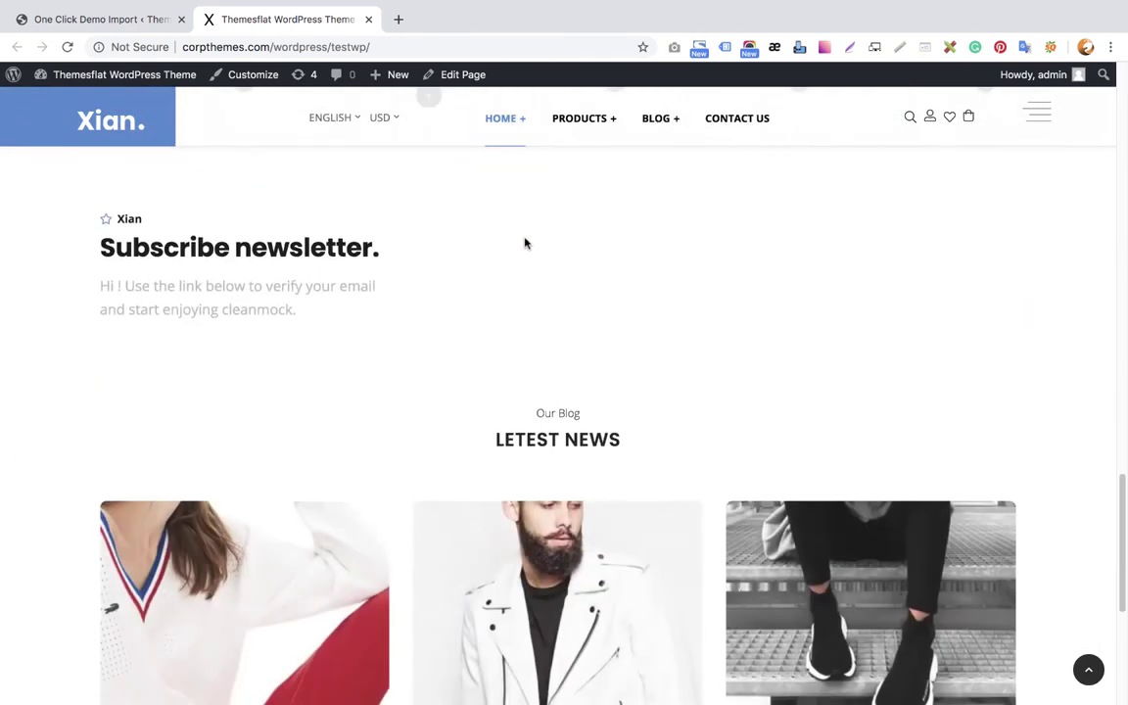
scroll(525, 243, "down", 3)
scroll(525, 234, "down", 1)
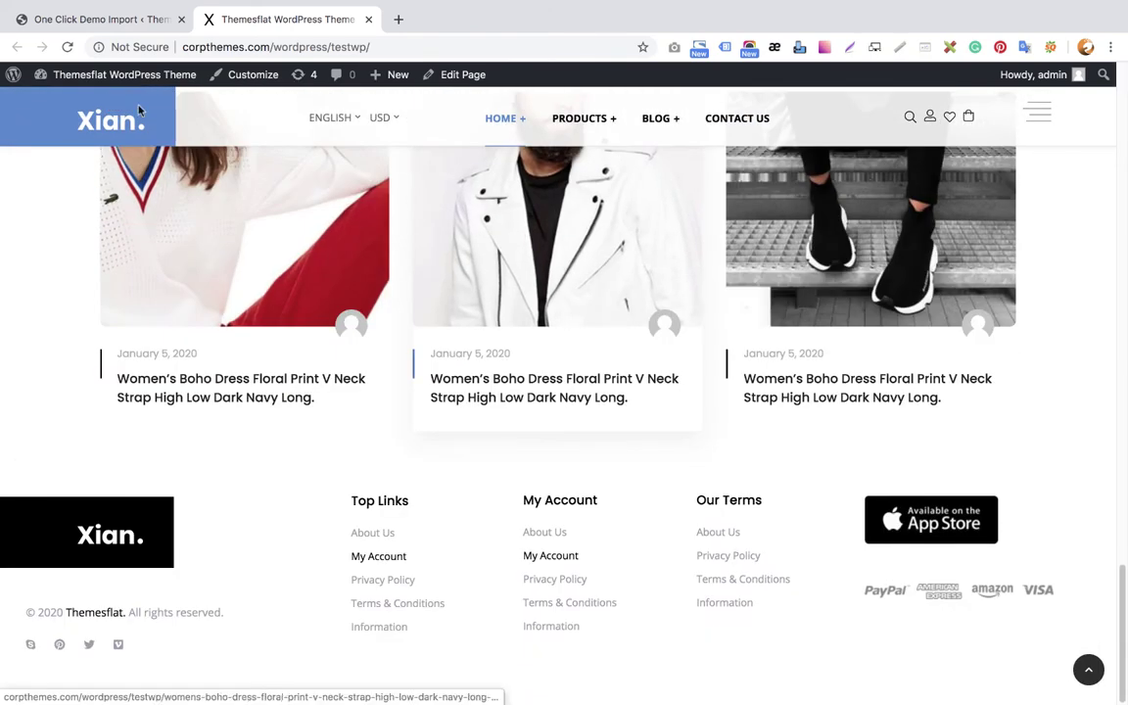
Return to the WordPress admin tab and start a manual module import in Slider Revolution
left_click(98, 19)
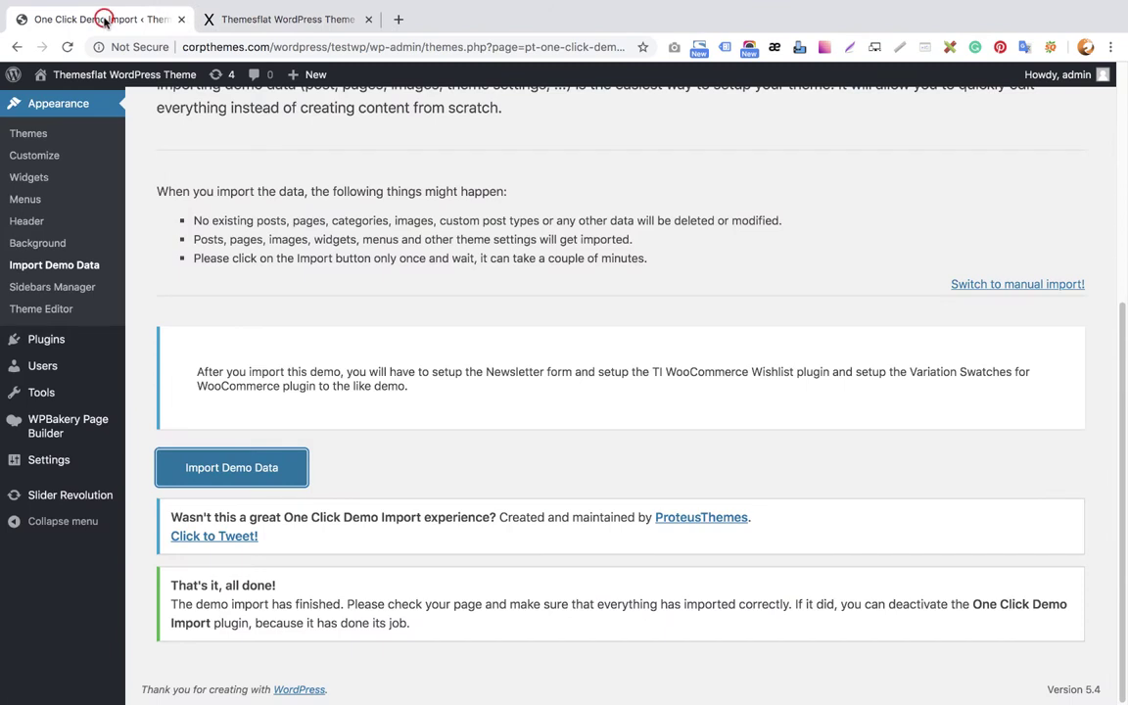
left_click(87, 496)
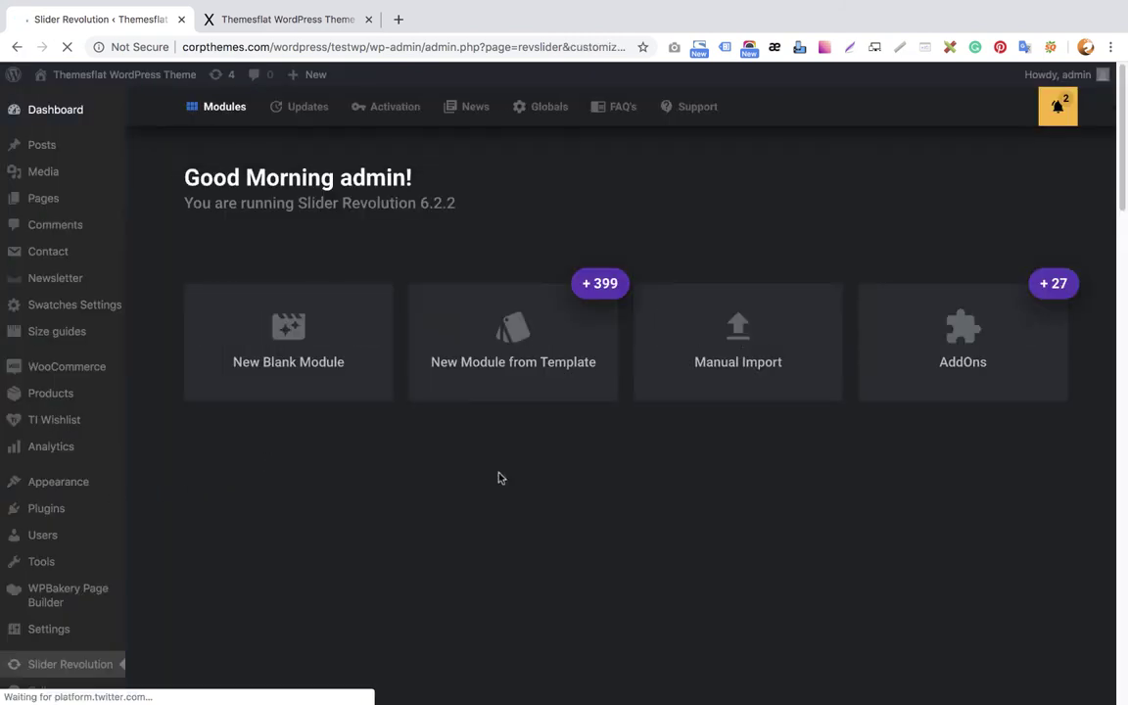
left_click(749, 326)
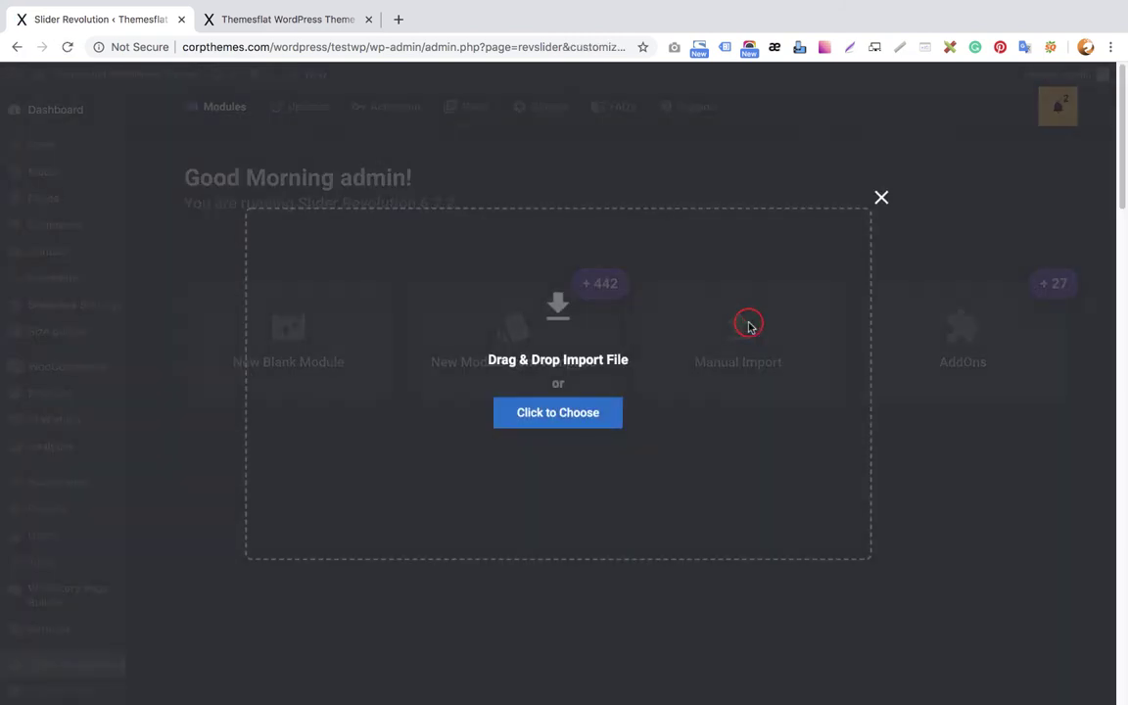
left_click(573, 423)
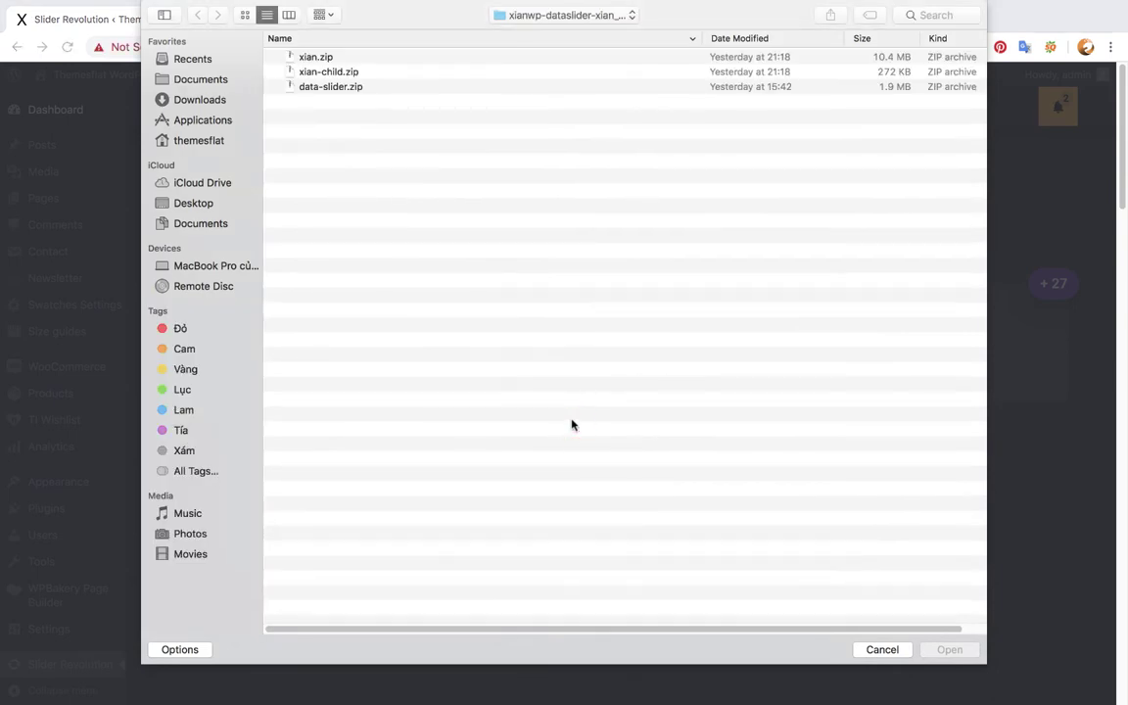
left_click(311, 88)
left_click(450, 199)
left_click(880, 650)
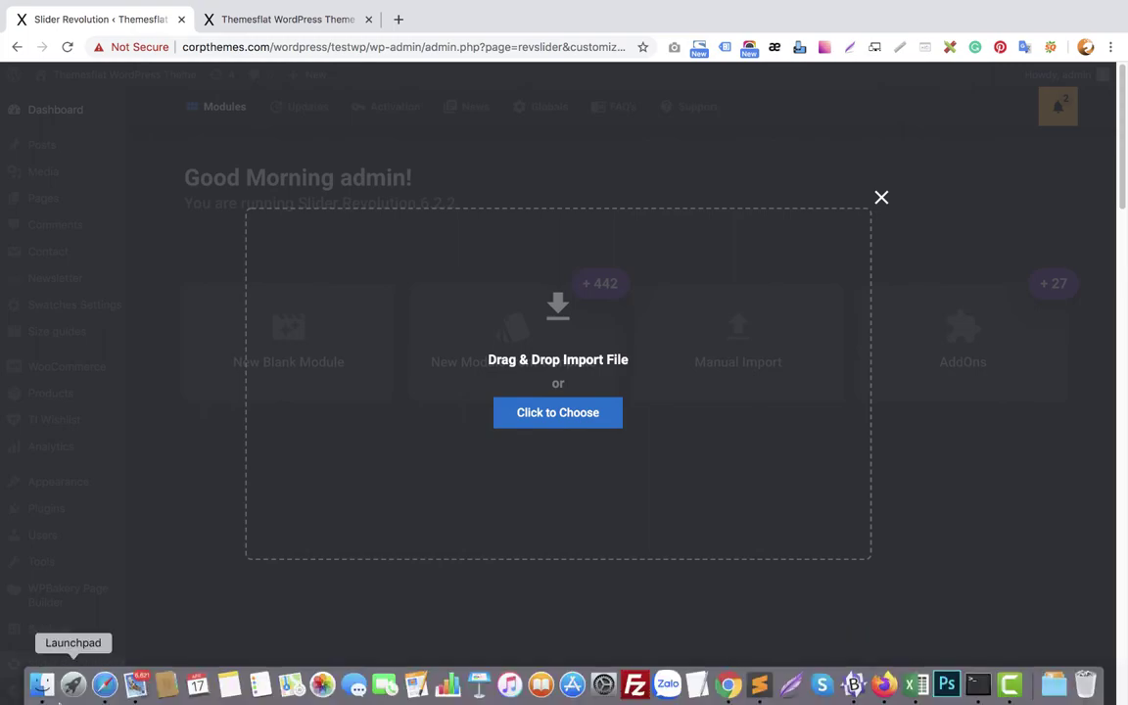
Switch to Finder, extract data-slider.zip, look inside the extracted data-slider folder, and return to Chrome
left_click(41, 684)
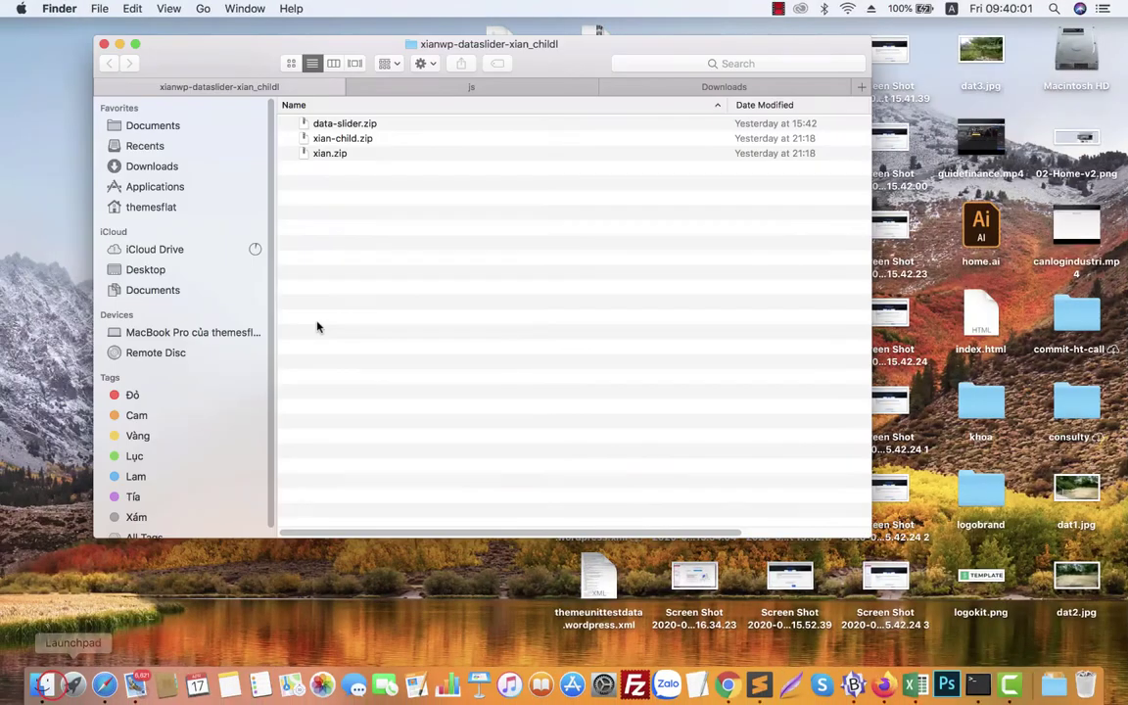
double_click(340, 127)
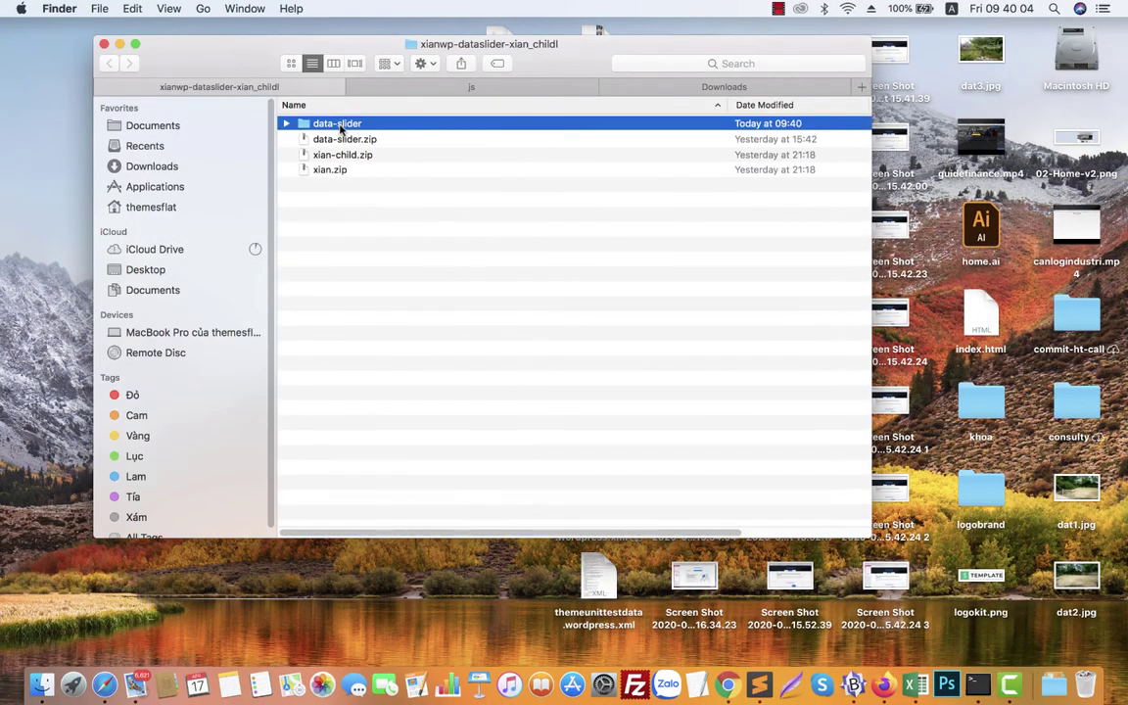
double_click(338, 126)
left_click(727, 684)
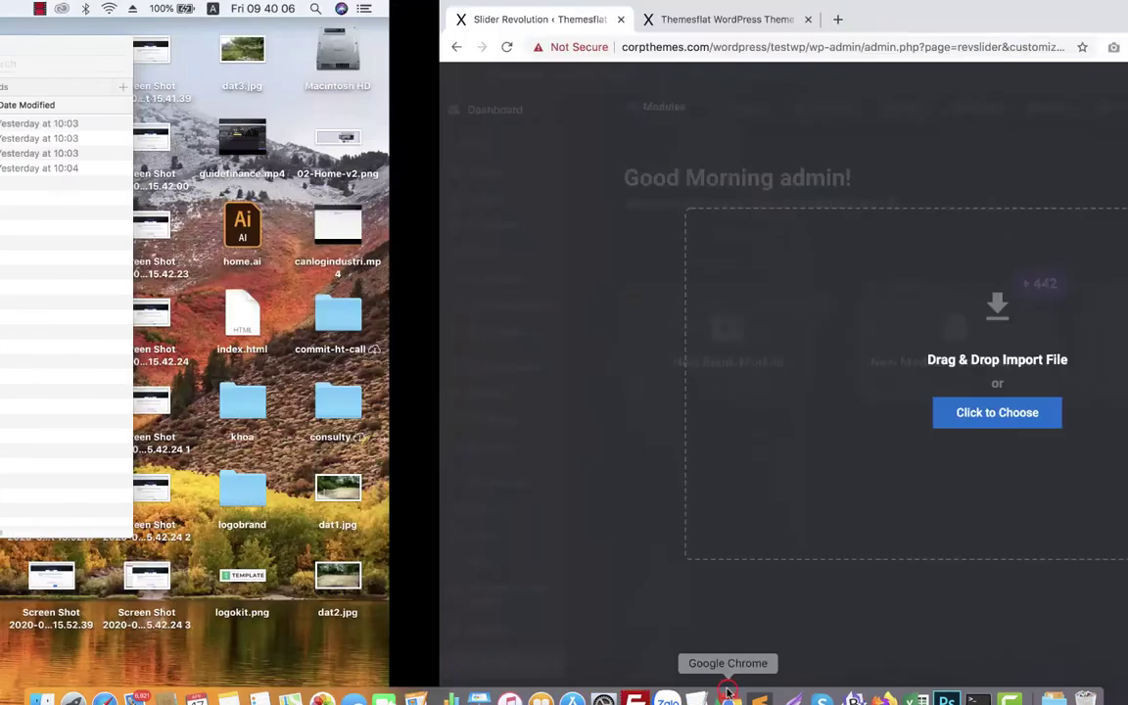
Import slider-1.zip, slider-2.zip, slider-home-3.zip and slider-home-4.zip together from the data-slider folder into Slider Revolution
left_click(551, 415)
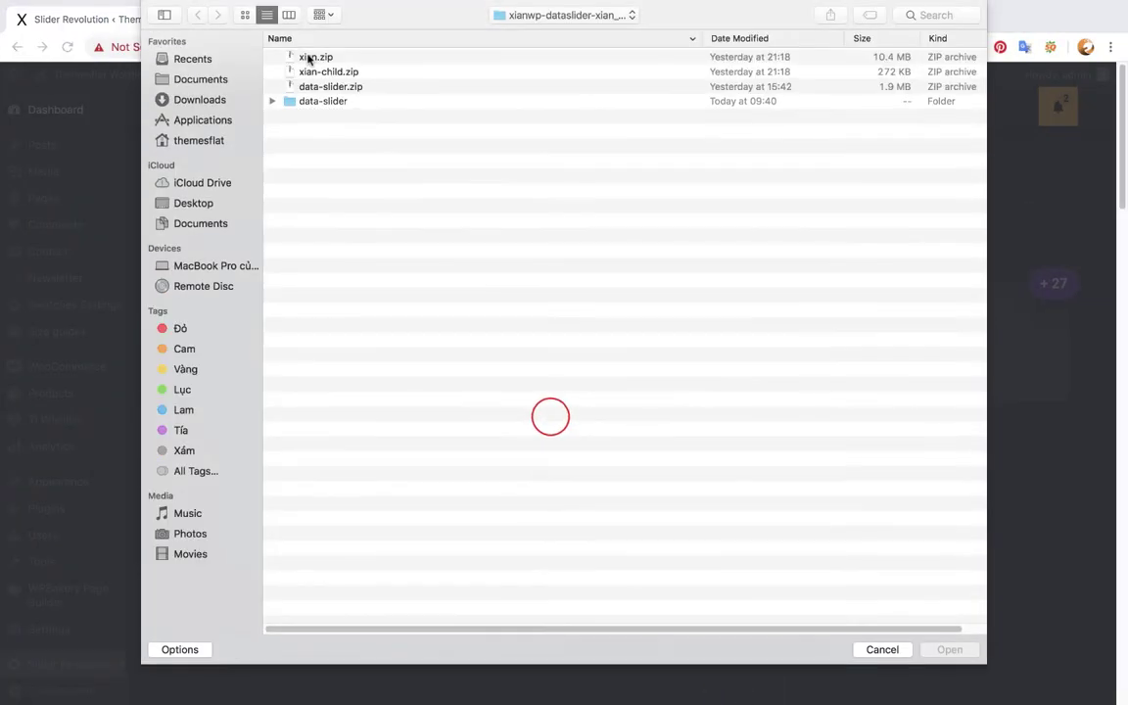
double_click(304, 103)
left_click_drag(312, 258, 440, 30)
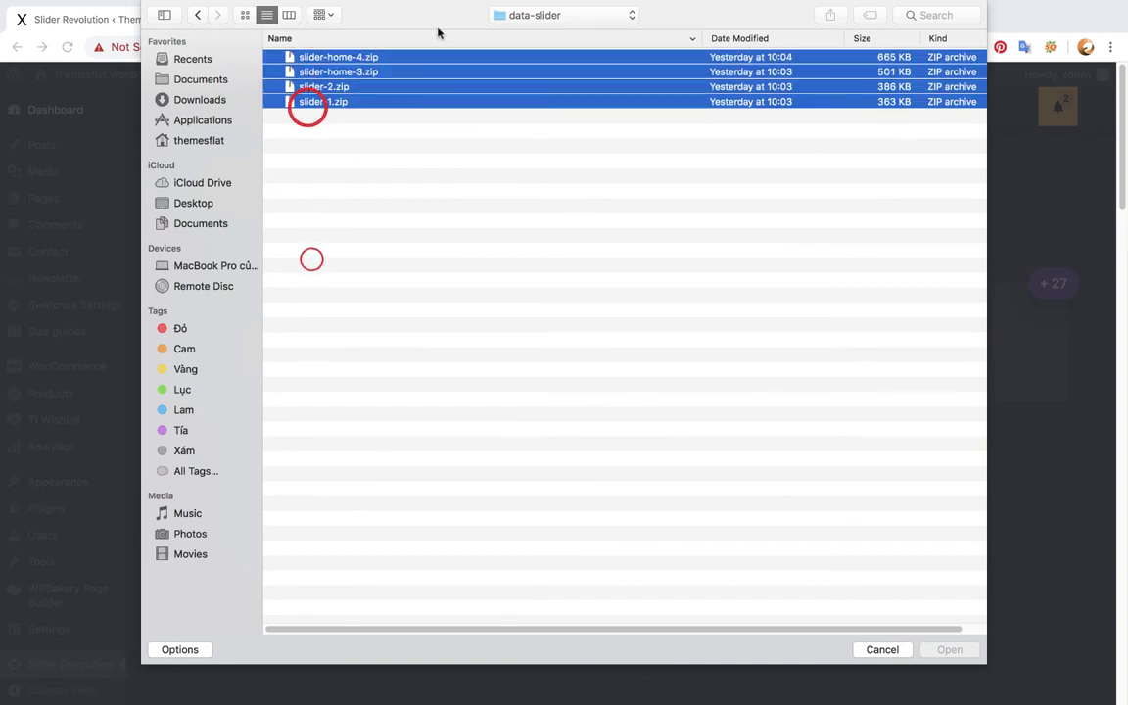
left_click(949, 649)
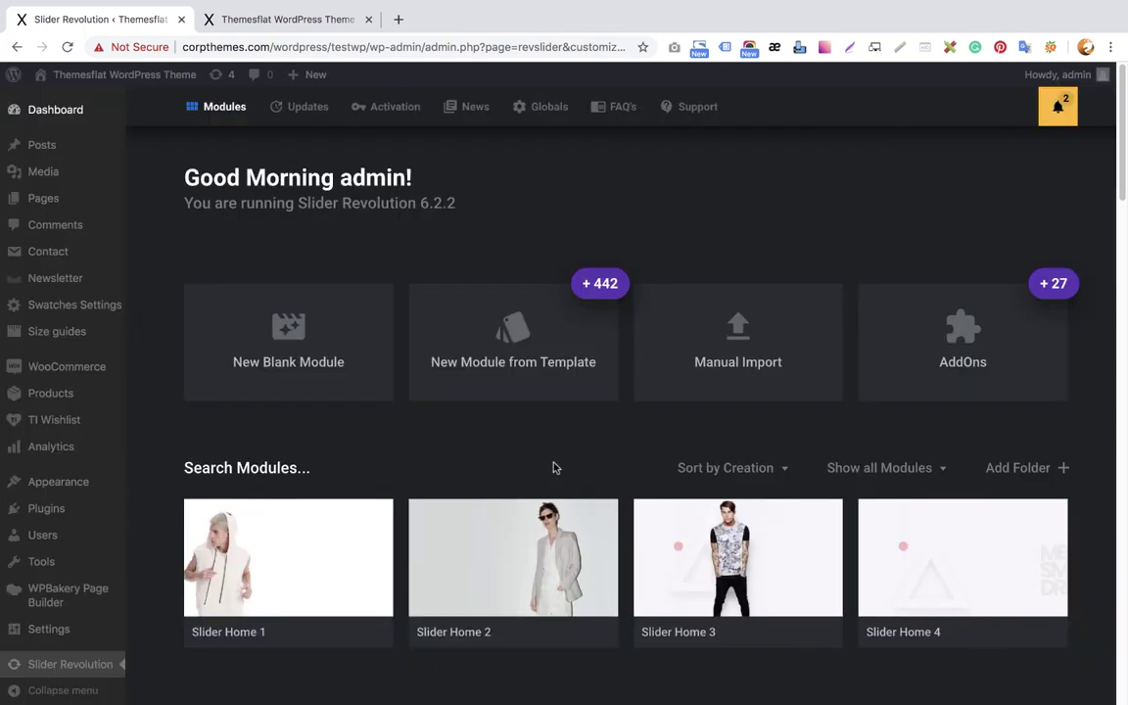
mouse_move(291, 561)
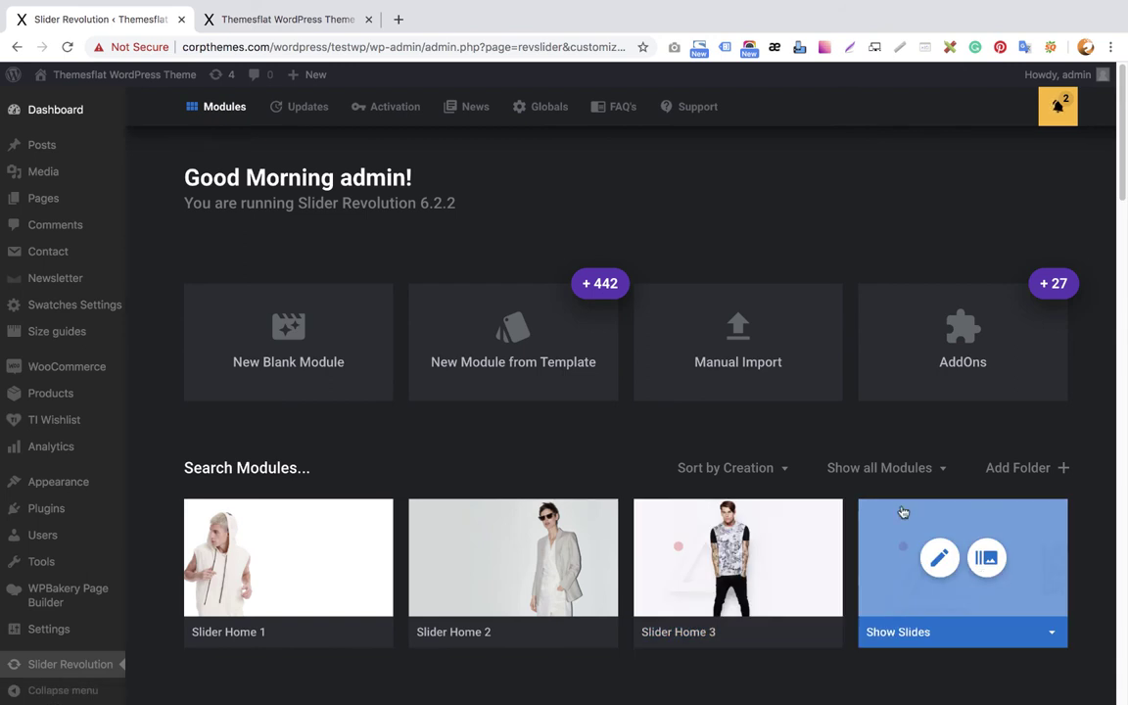
Reload the site's front end and examine the home page's slider, product sections and newsletter area
left_click(297, 17)
left_click(68, 46)
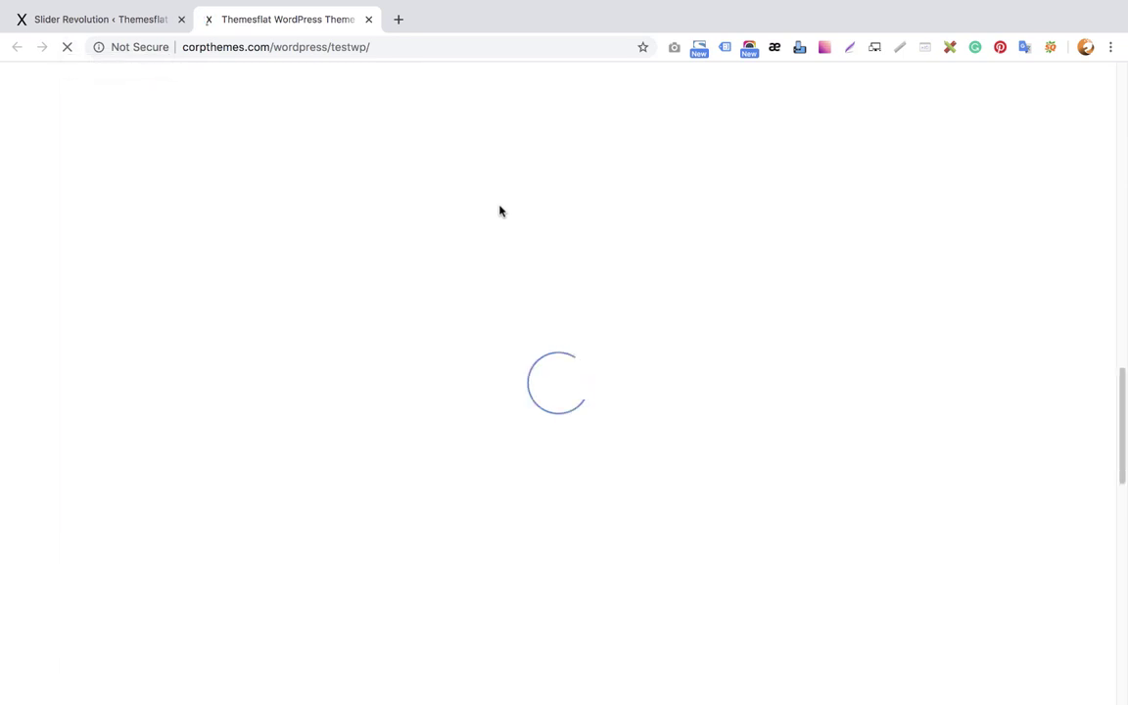
scroll(500, 220, "up", 10)
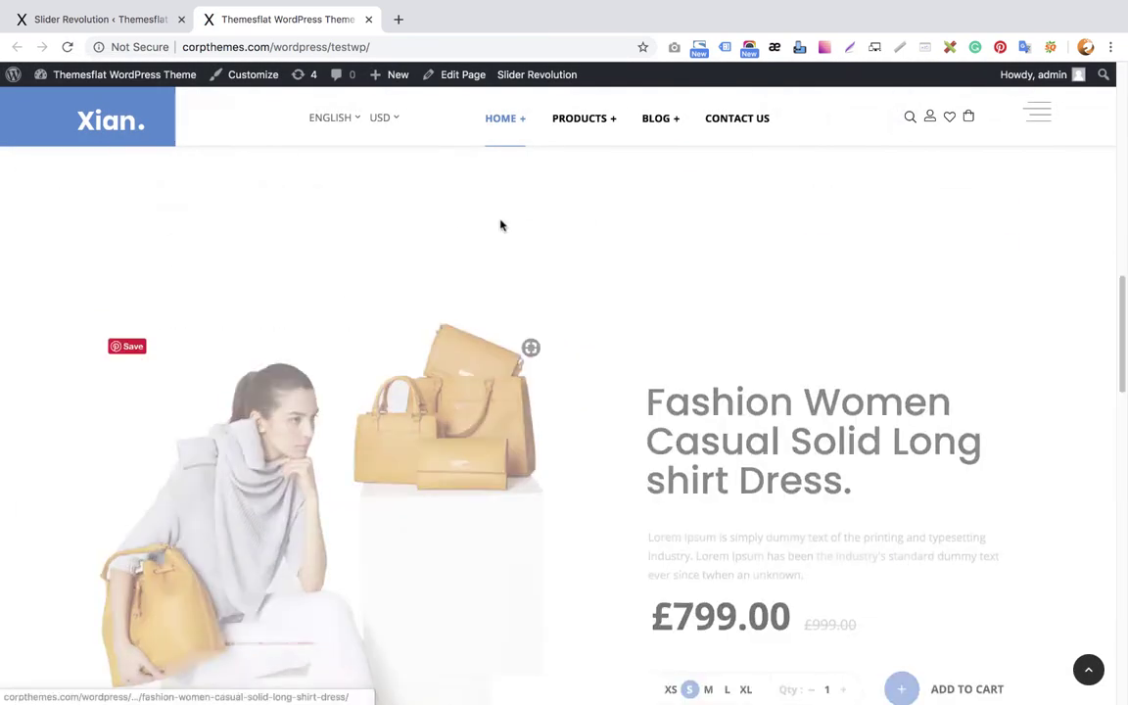
scroll(501, 225, "up", 10)
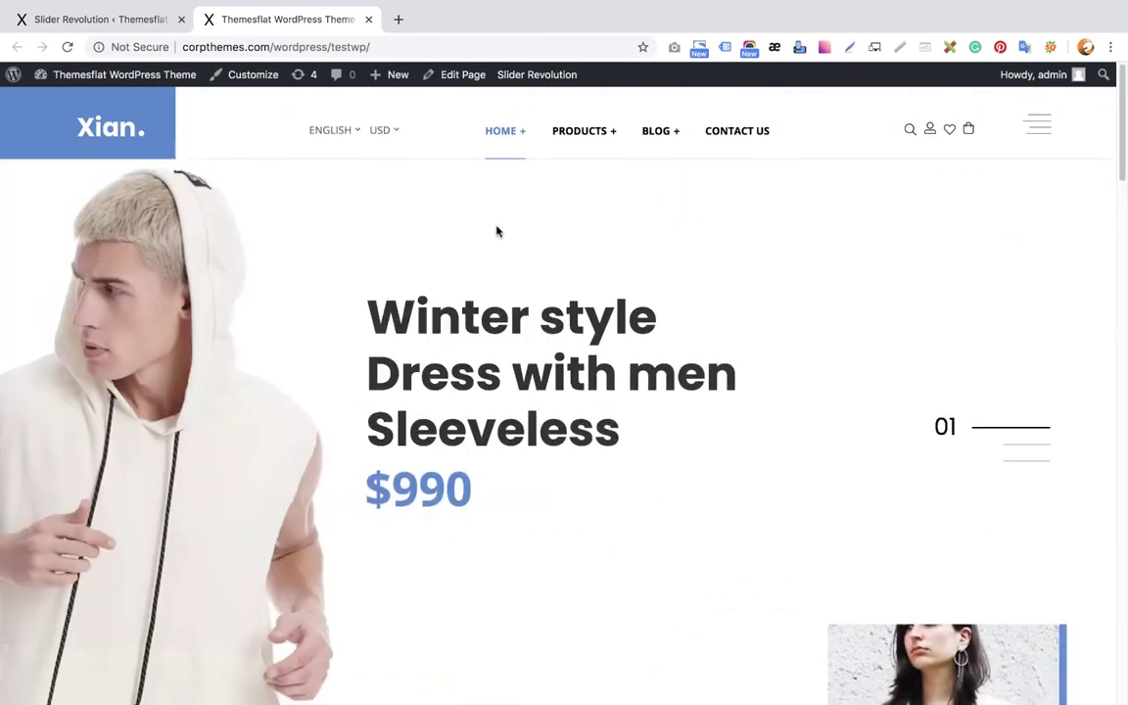
scroll(496, 231, "down", 10)
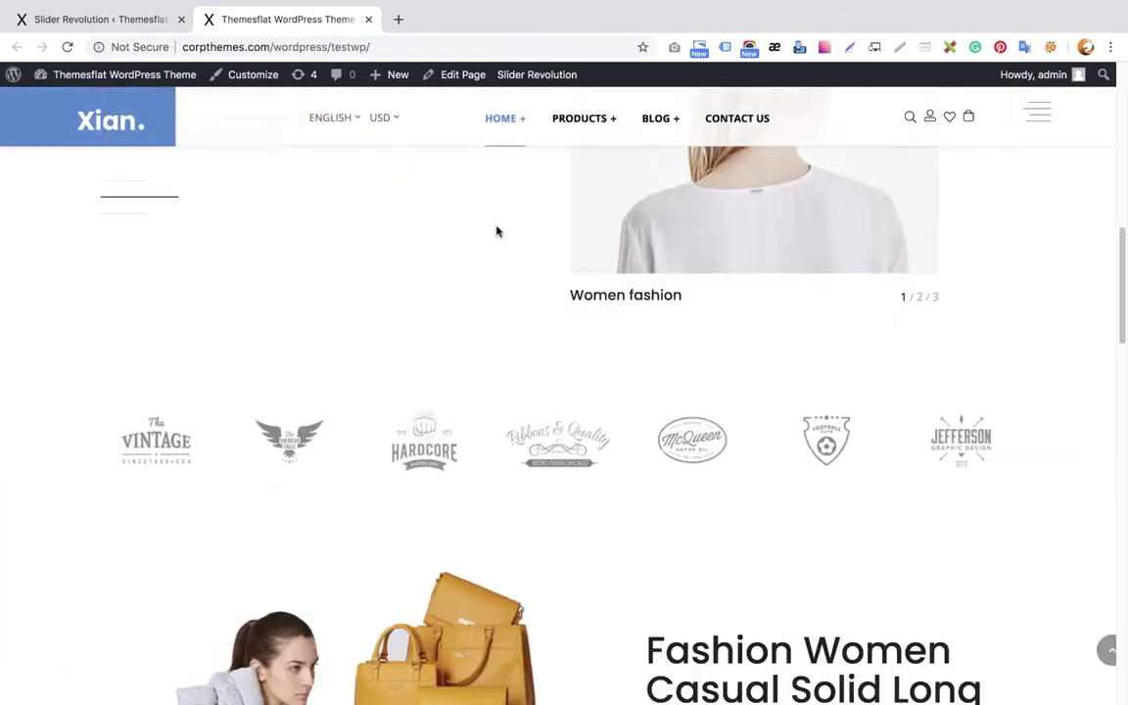
scroll(498, 232, "down", 3)
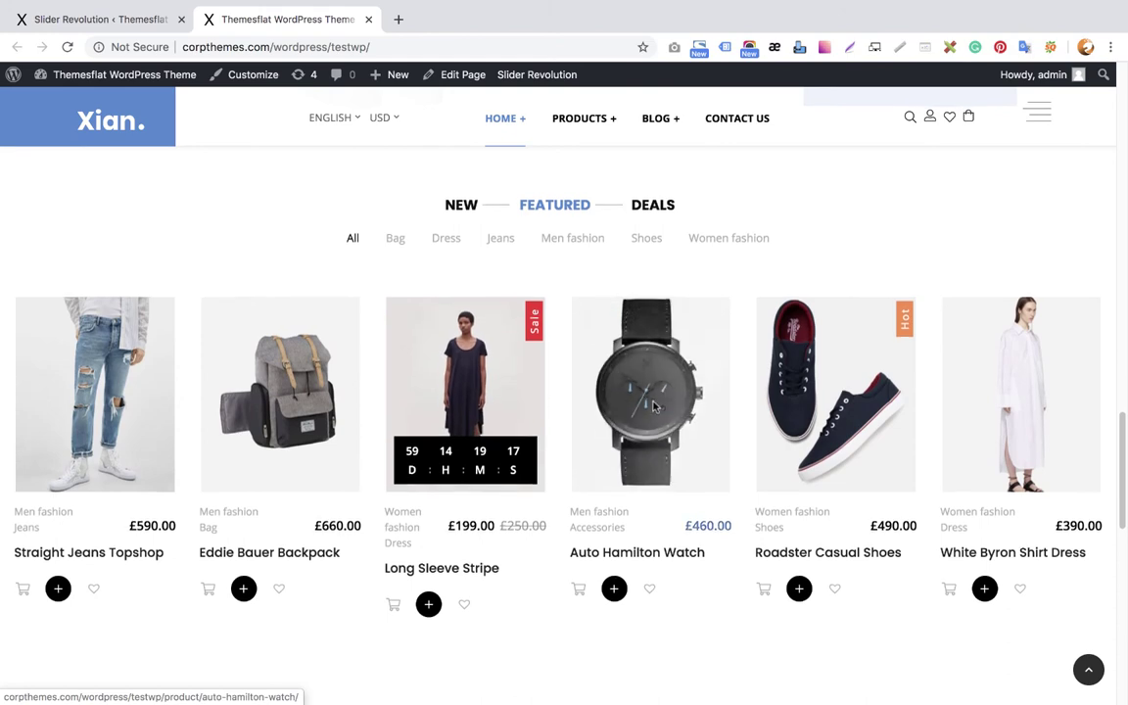
scroll(548, 407, "down", 8)
scroll(654, 406, "up", 1)
scroll(654, 407, "up", 2)
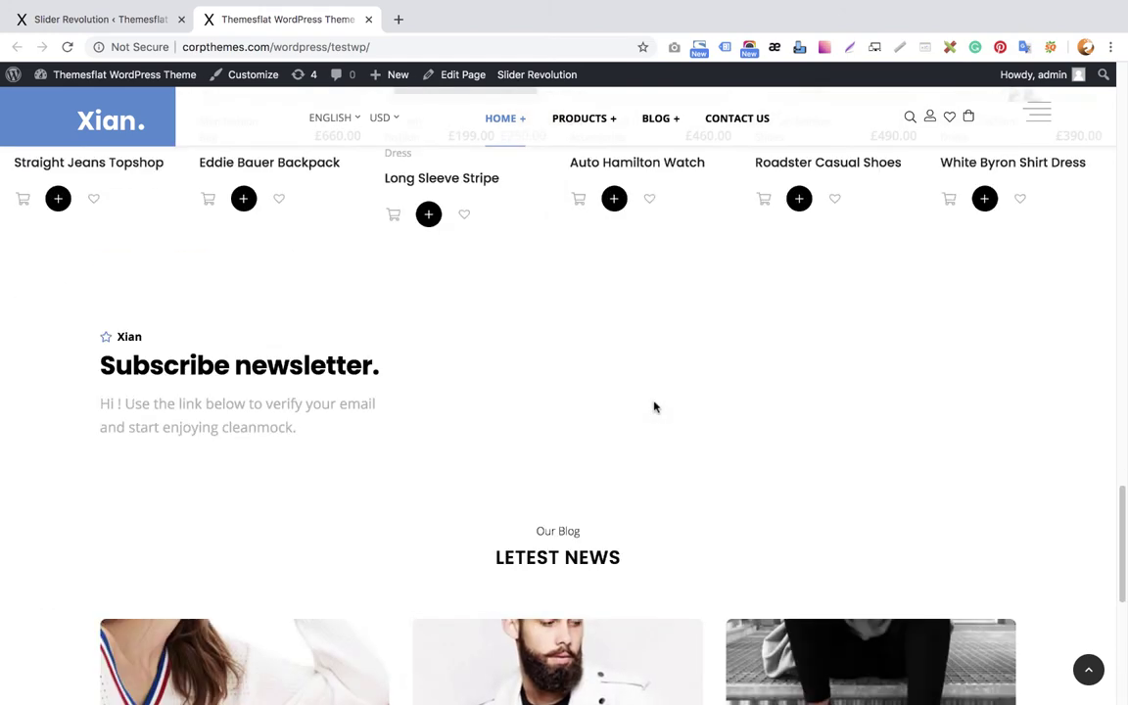
Refresh the home page once more and review it from the footer back up to the slider
left_click(66, 47)
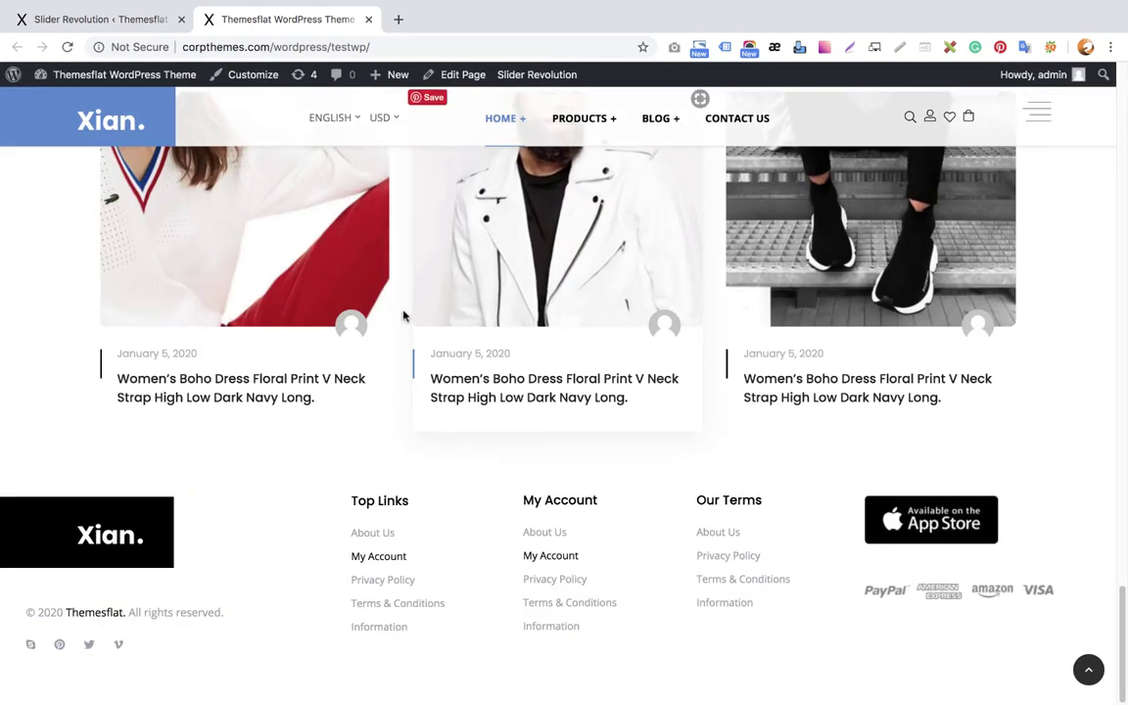
scroll(402, 315, "up", 5)
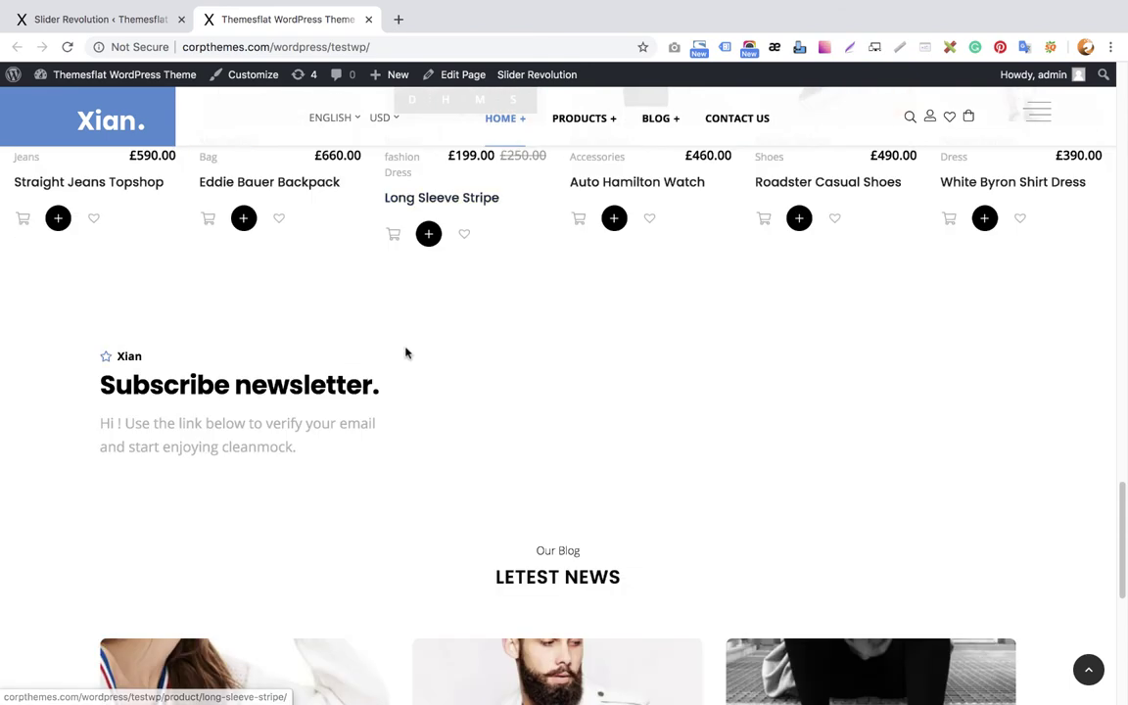
scroll(406, 352, "up", 15)
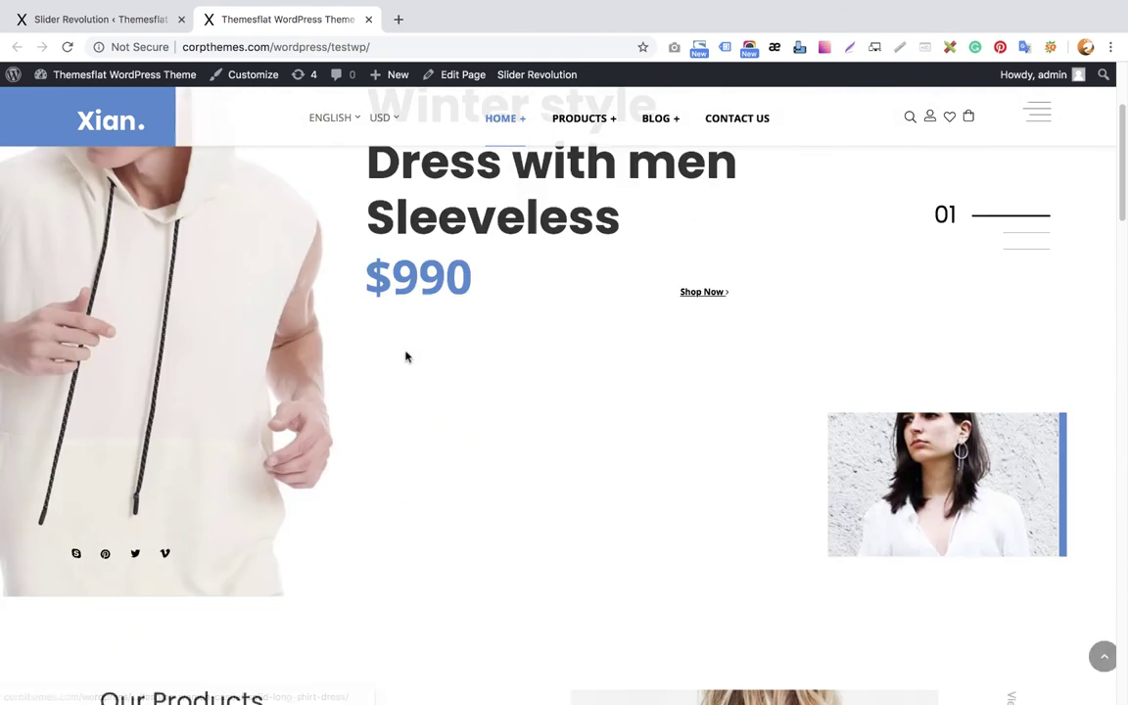
Open the Home 2 demo page from the site's Home navigation
mouse_move(445, 153)
mouse_move(498, 150)
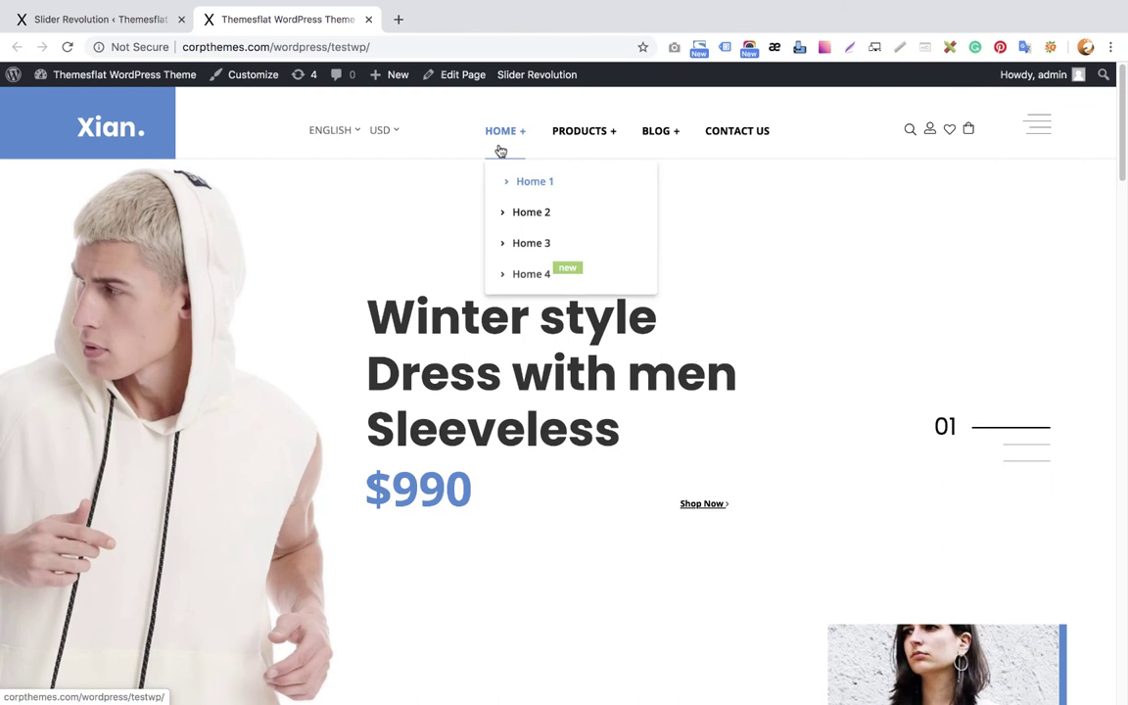
left_click(526, 213)
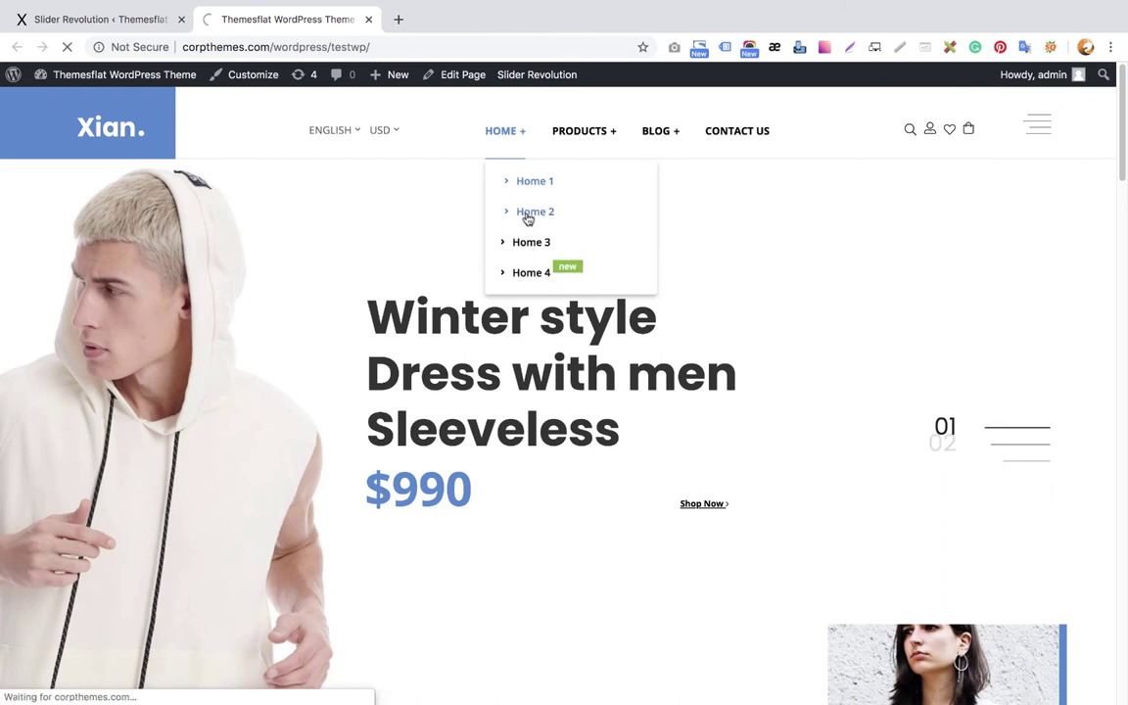